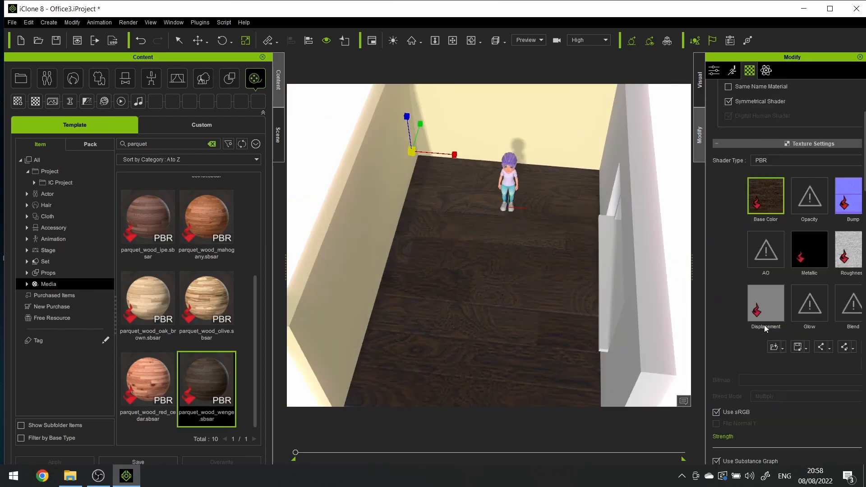
# Try the parquet_wood_oak_brown material on the floor
pyautogui.scroll(-6, 765, 310)
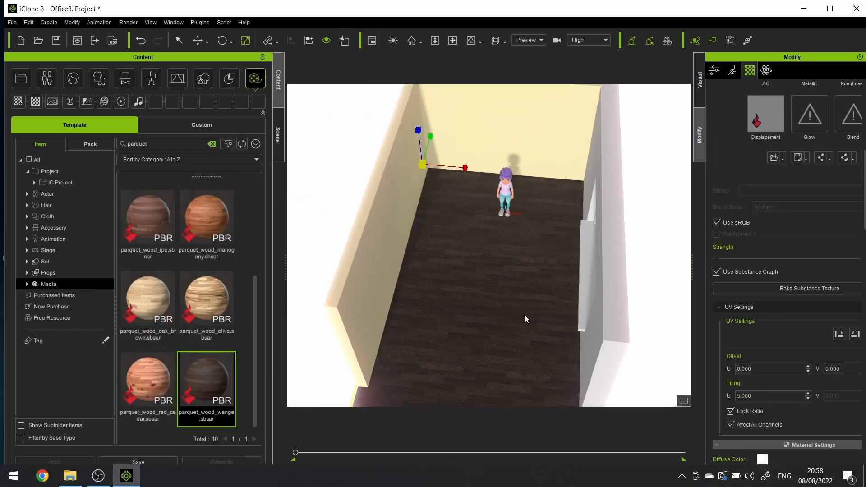
pyautogui.scroll(3, 525, 319)
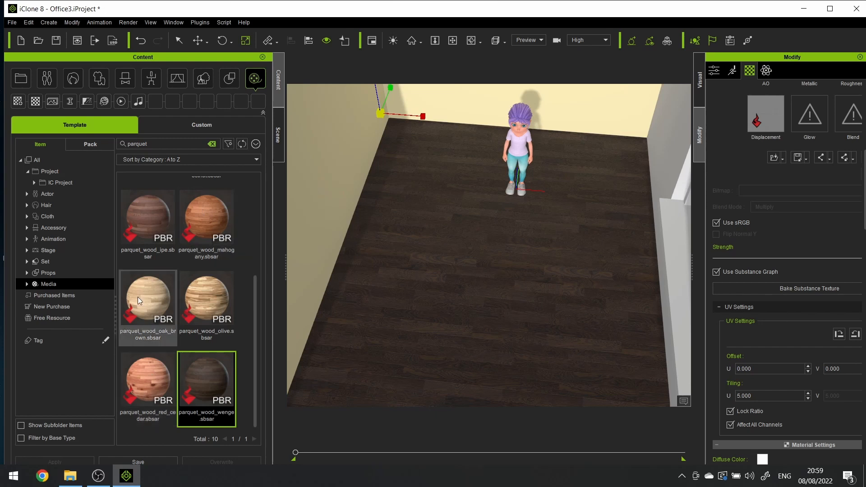
pyautogui.doubleClick(138, 301)
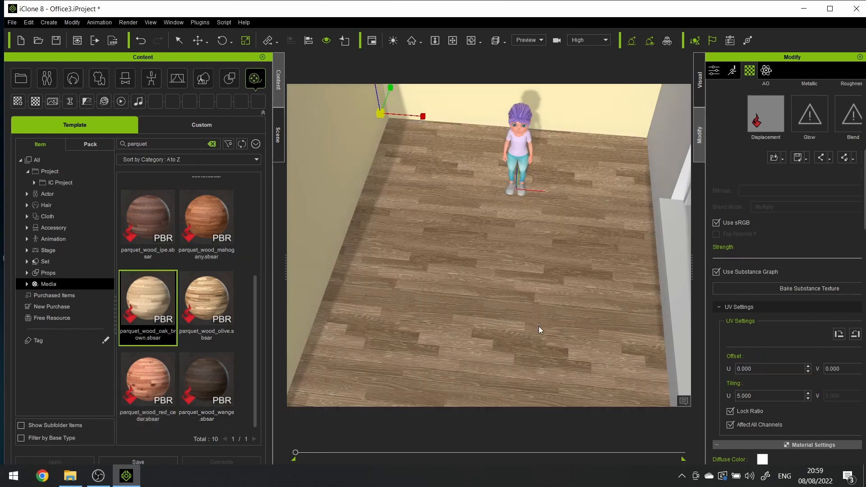
pyautogui.scroll(-3, 495, 278)
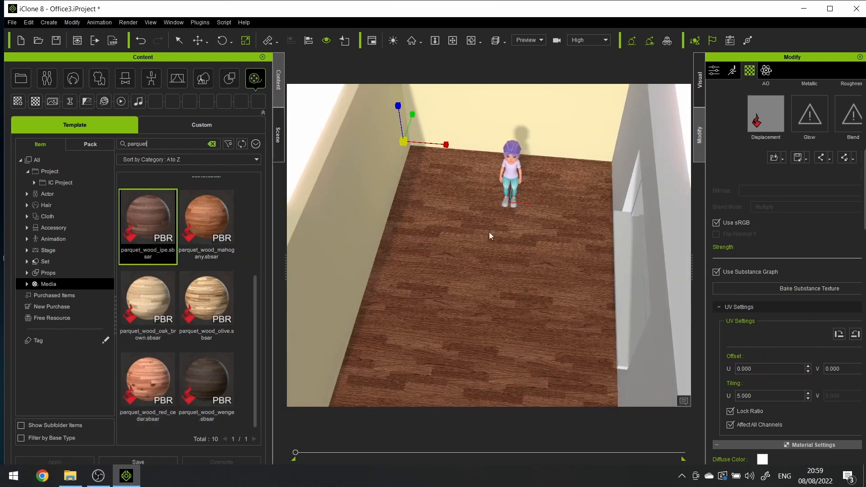
# Try an English Pattern Offset of 1.00 on the parquet_wood_ipe floor and undo it
pyautogui.moveTo(693, 268); pyautogui.dragTo(637, 268)
pyautogui.scroll(-20, 760, 344)
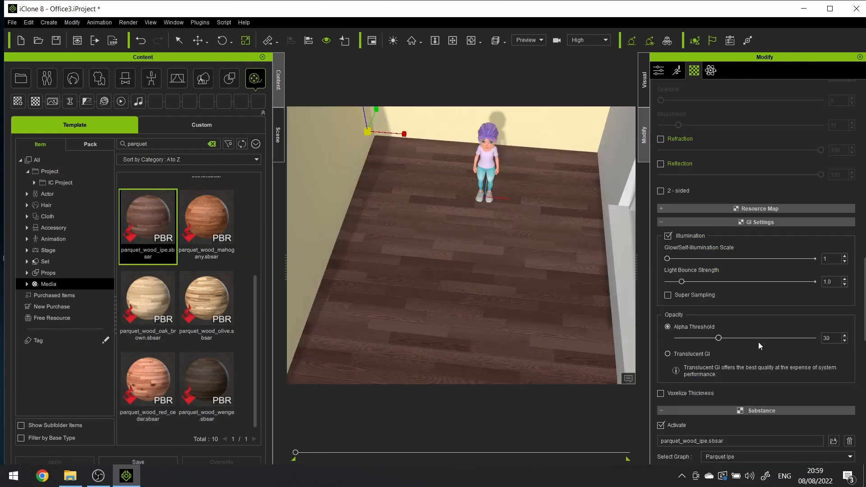
pyautogui.scroll(-1, 722, 360)
pyautogui.moveTo(766, 292)
pyautogui.mouseDown()
pyautogui.moveTo(722, 300)
pyautogui.moveTo(766, 292)
pyautogui.mouseUp()
pyautogui.moveTo(715, 317); pyautogui.dragTo(865, 314)
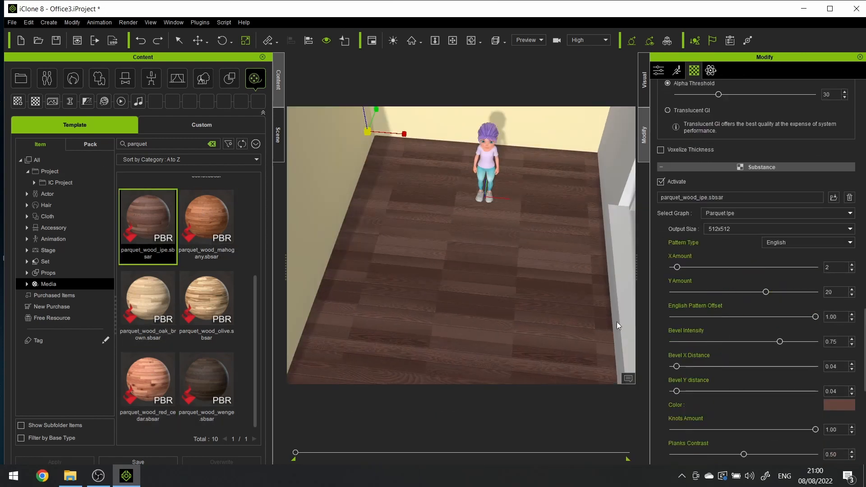
pyautogui.hotkey('ctrl', 'z')
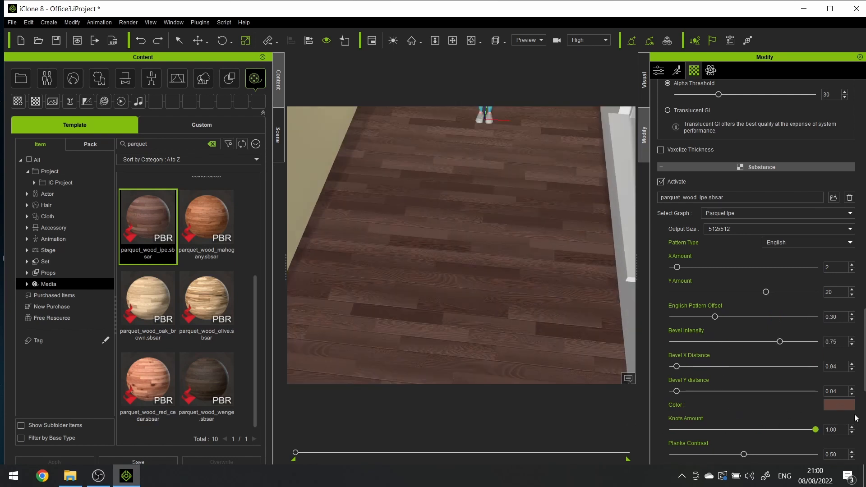
# Compare the different Finish Type options on the floor's parquet substance
pyautogui.scroll(-4, 720, 452)
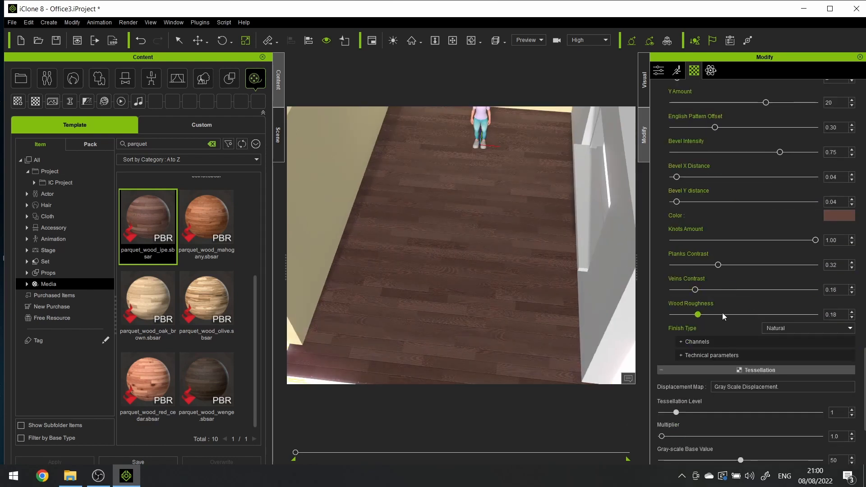
pyautogui.click(781, 351)
pyautogui.click(789, 330)
pyautogui.click(773, 337)
pyautogui.moveTo(451, 235)
pyautogui.mouseDown(button='right')
pyautogui.moveTo(392, 154)
pyautogui.moveTo(456, 225)
pyautogui.mouseUp(button='right')
pyautogui.click(785, 328)
pyautogui.click(783, 352)
pyautogui.moveTo(460, 270); pyautogui.dragTo(541, 451, button='right')
pyautogui.click(787, 328)
pyautogui.click(785, 366)
pyautogui.click(787, 329)
pyautogui.click(785, 338)
# Expand the floor substance's Technical parameters and look through the settings there
pyautogui.click(681, 359)
pyautogui.scroll(-5, 685, 378)
pyautogui.click(708, 139)
pyautogui.scroll(-1, 690, 373)
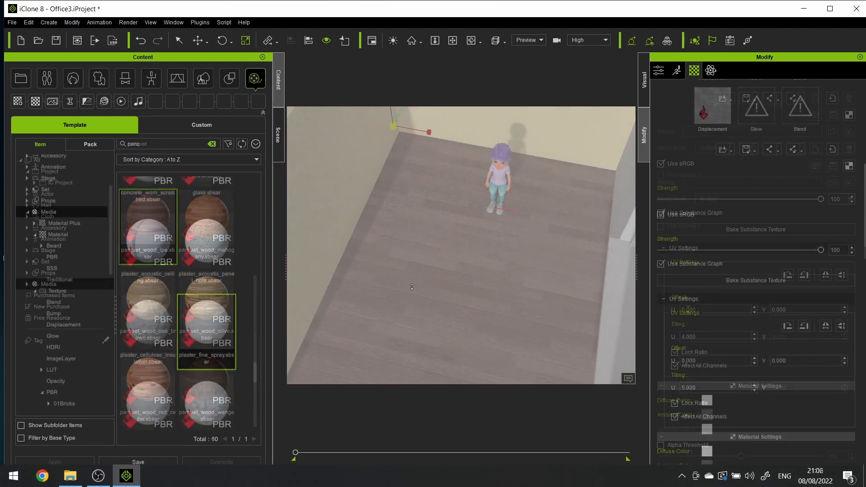
# Select the wall that holds the window and open its material settings
pyautogui.scroll(-3, 252, 322)
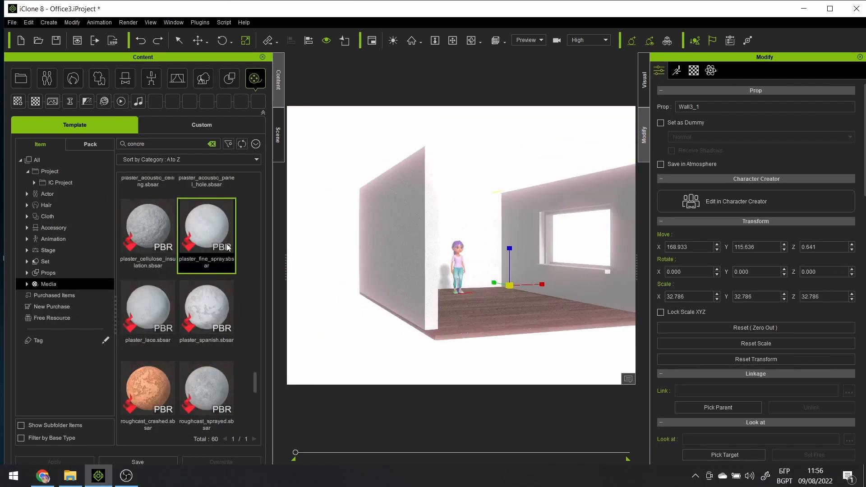
pyautogui.moveTo(526, 229); pyautogui.dragTo(526, 228)
pyautogui.keyDown('alt'); pyautogui.moveTo(496, 259); pyautogui.dragTo(703, 313); pyautogui.keyUp('alt')
pyautogui.scroll(3, 423, 286)
pyautogui.scroll(-2, 555, 275)
pyautogui.moveTo(571, 290); pyautogui.dragTo(322, 311, button='middle')
pyautogui.moveTo(322, 310); pyautogui.dragTo(450, 281, button='right')
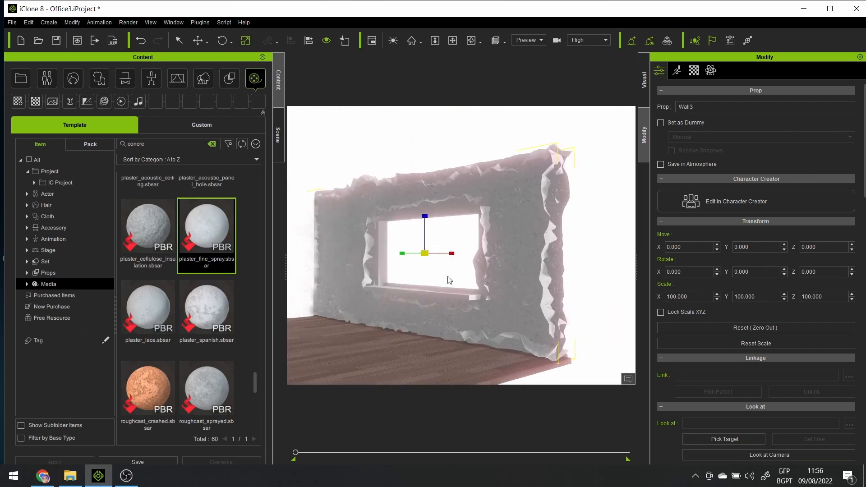
pyautogui.click(695, 71)
pyautogui.scroll(-2, 802, 423)
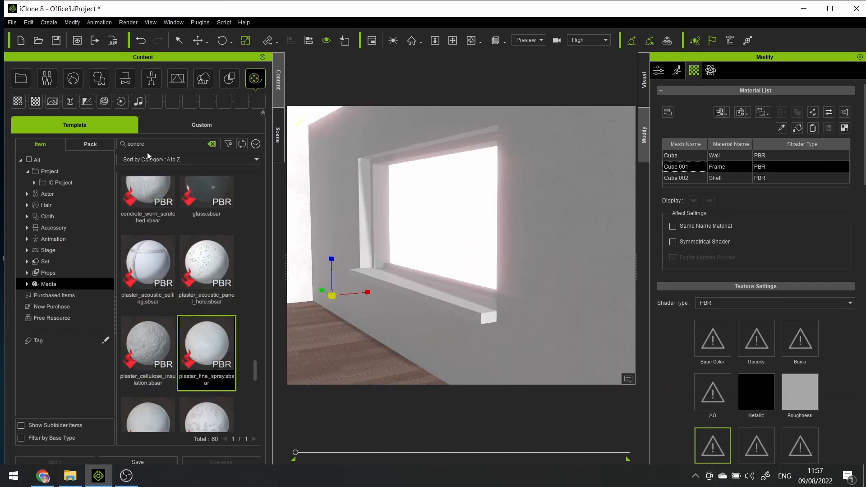
# Search the materials for wood and apply wood_paldao.sbsar to the window frame and the window shelf
pyautogui.write('wood')
pyautogui.scroll(-3, 218, 266)
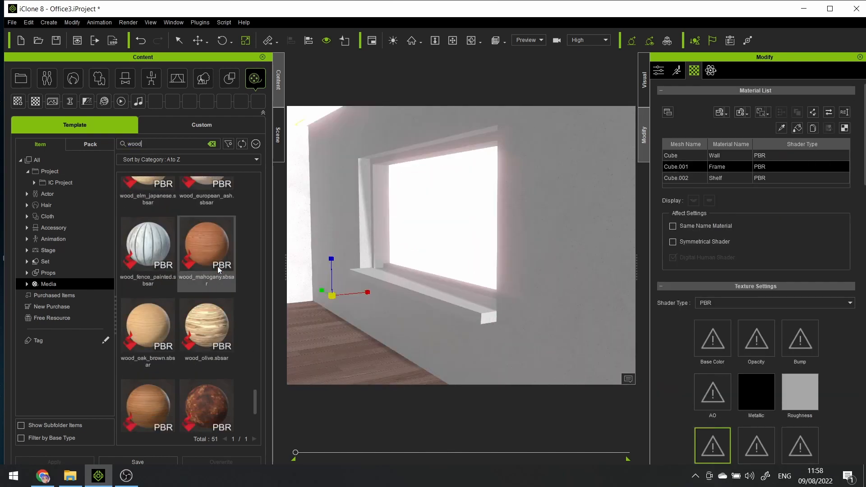
pyautogui.moveTo(147, 396); pyautogui.dragTo(378, 209)
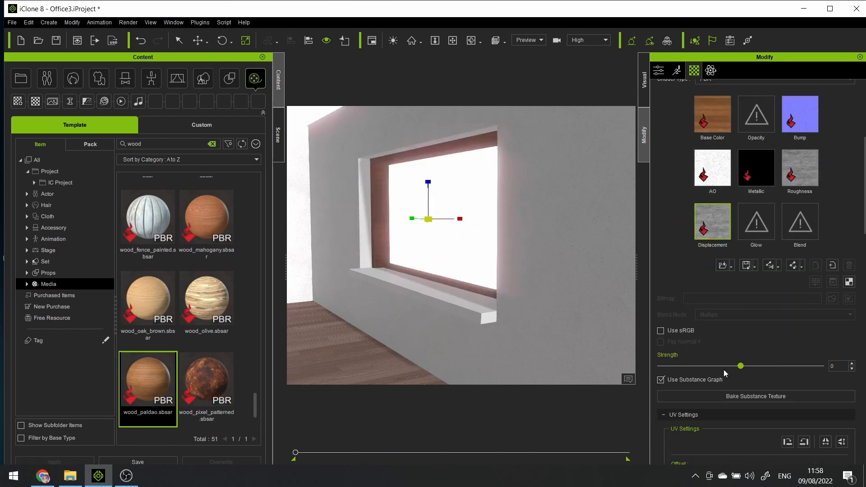
pyautogui.moveTo(147, 396); pyautogui.dragTo(399, 294)
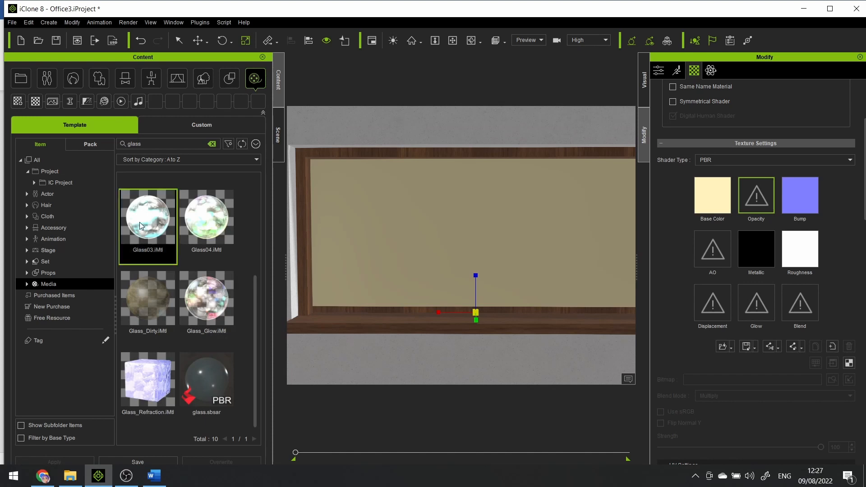
# Apply the Glass03 material to the window pane and review its texture settings
pyautogui.moveTo(141, 226); pyautogui.dragTo(429, 248)
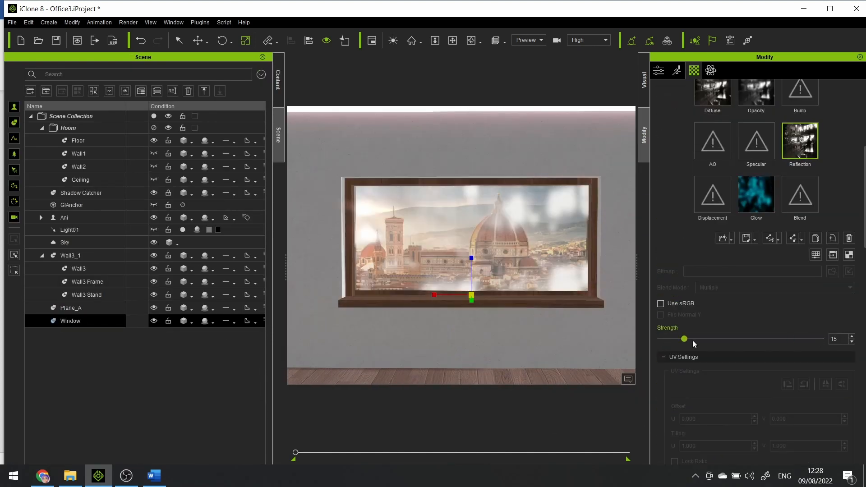
pyautogui.scroll(-8, 771, 384)
pyautogui.scroll(10, 771, 384)
pyautogui.scroll(-9, 744, 316)
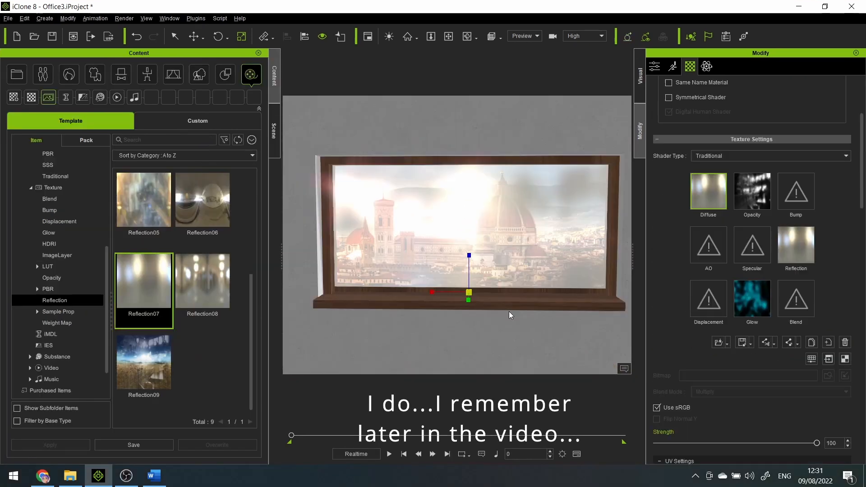
pyautogui.moveTo(471, 371)
pyautogui.mouseDown(button='right')
pyautogui.moveTo(223, 363)
pyautogui.moveTo(455, 371)
pyautogui.mouseUp(button='right')
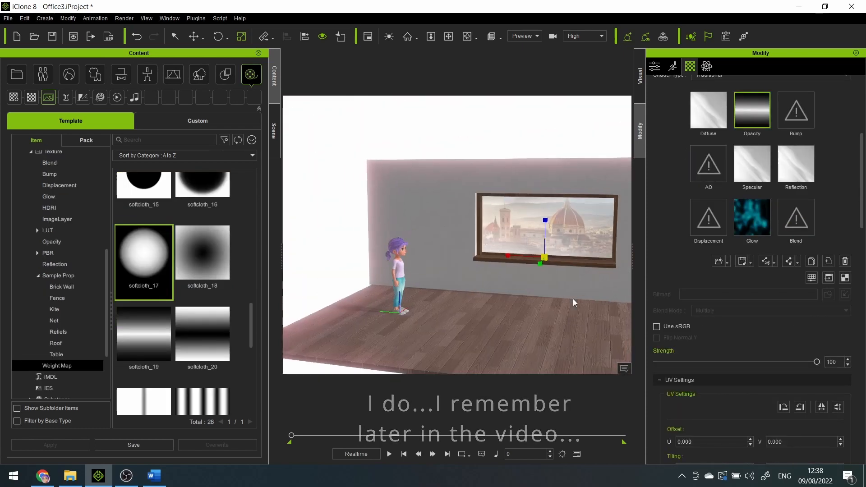
pyautogui.click(274, 130)
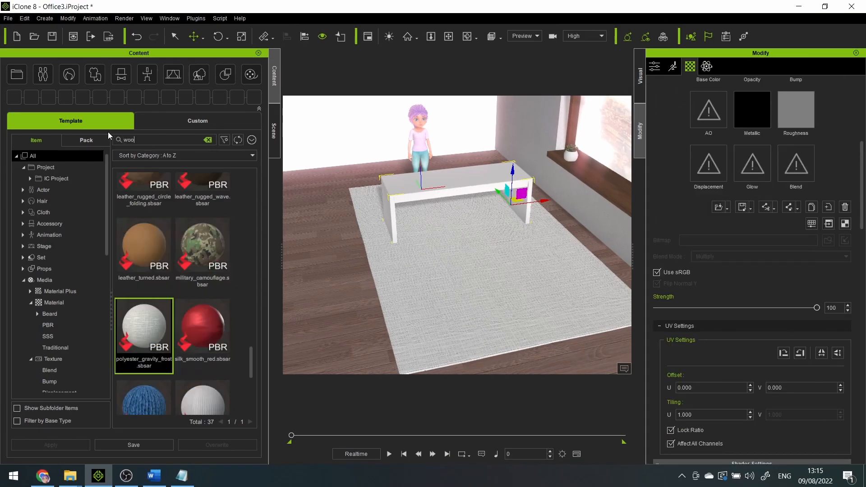
# Search for wood, apply parquet_wood_ipe.sbsar to the desk and set its displacement strength to 0
pyautogui.write('d')
pyautogui.press('Return')
pyautogui.scroll(-10, 220, 347)
pyautogui.moveTo(158, 279); pyautogui.dragTo(519, 208)
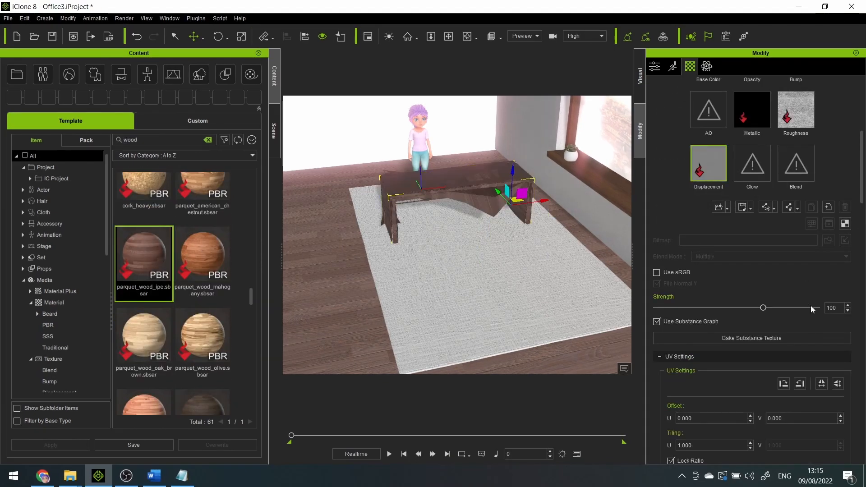
pyautogui.write('0')
pyautogui.press('Return')
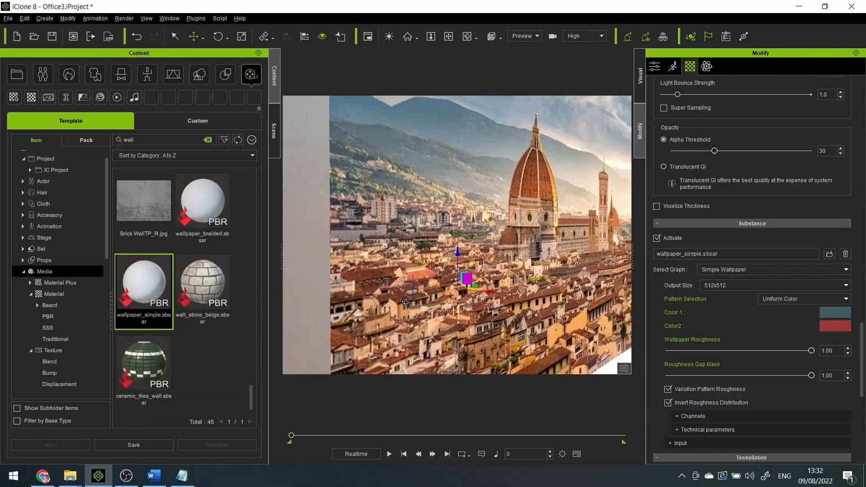
pyautogui.keyDown('alt'); pyautogui.moveTo(406, 302); pyautogui.dragTo(516, 296); pyautogui.keyUp('alt')
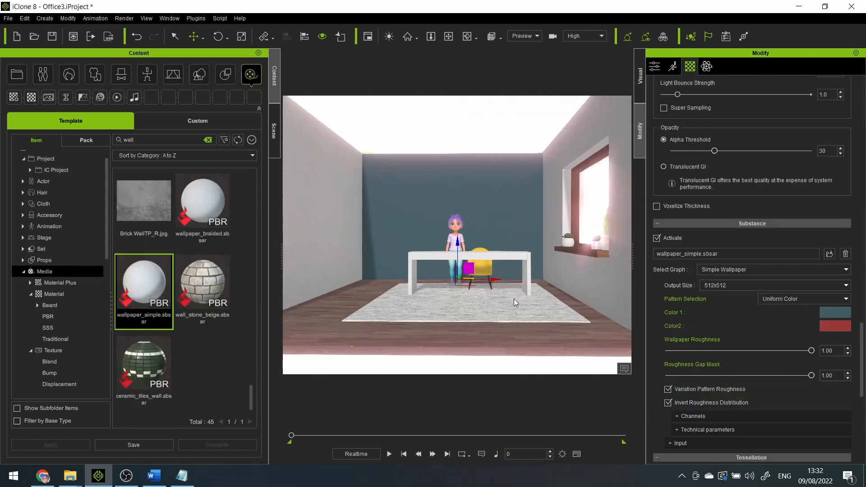
pyautogui.scroll(3, 454, 272)
pyautogui.scroll(-5, 454, 273)
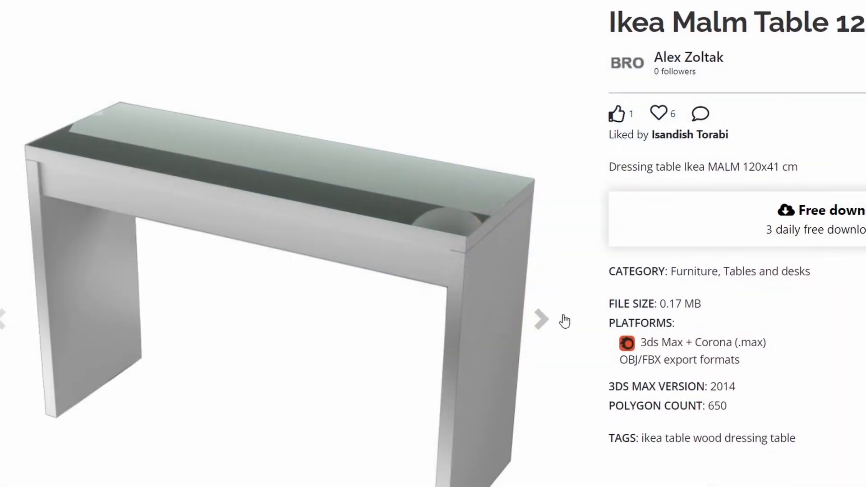
# Look through the preview images of the Ikea Malm table and the free sideboard model on the download sites
pyautogui.click(539, 321)
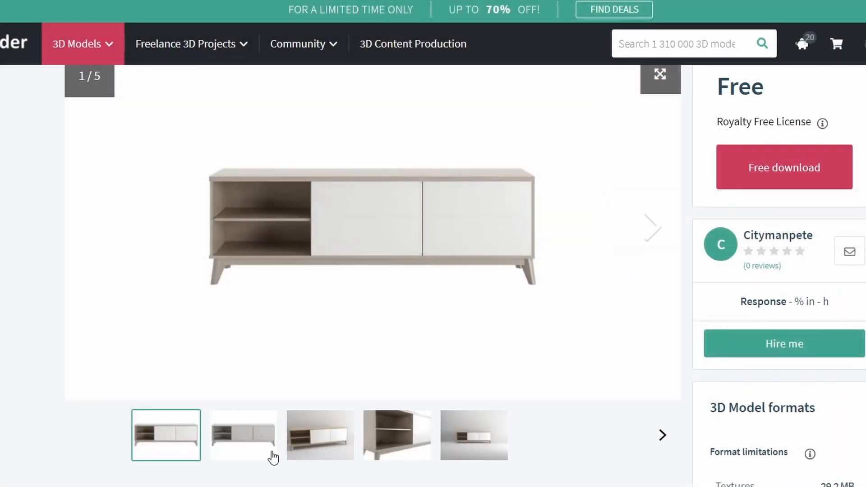
pyautogui.click(267, 457)
pyautogui.click(327, 446)
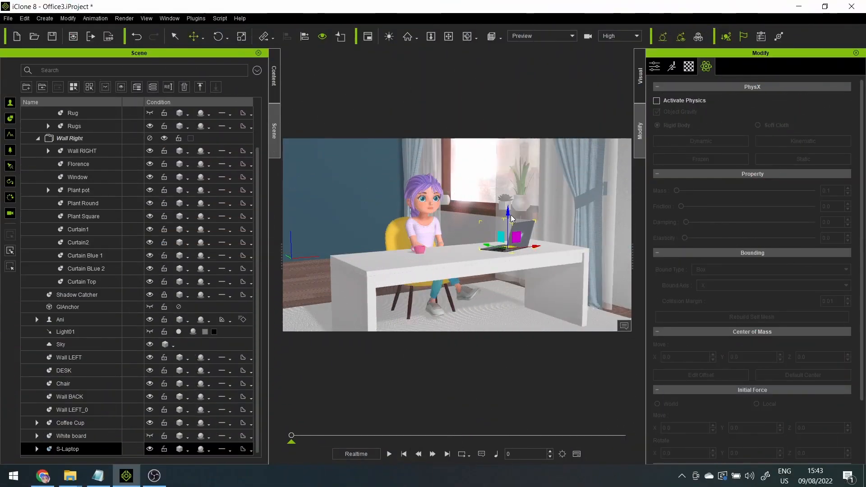
pyautogui.moveTo(413, 261); pyautogui.dragTo(402, 224, button='right')
pyautogui.scroll(4, 433, 253)
pyautogui.scroll(-3, 433, 252)
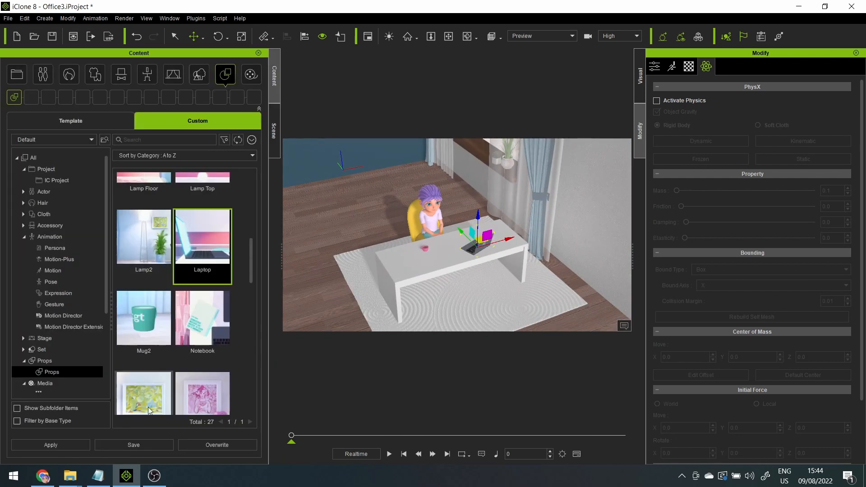
pyautogui.scroll(2, 201, 366)
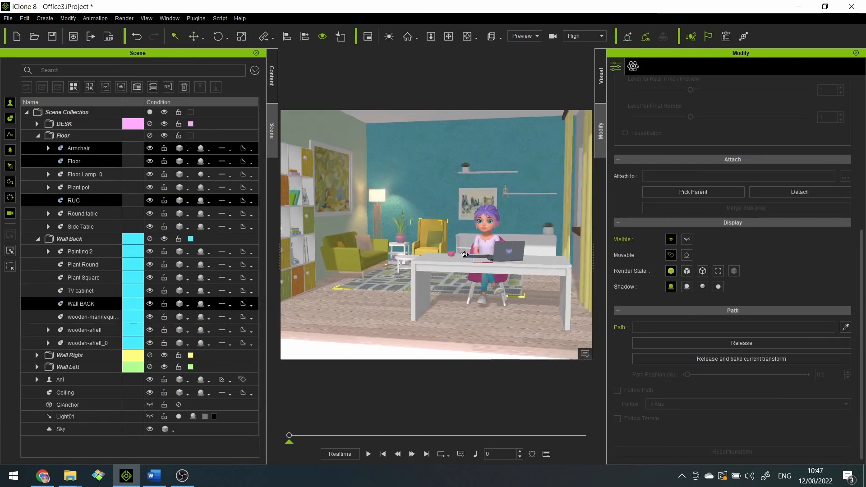
pyautogui.moveTo(465, 254); pyautogui.dragTo(409, 270, button='right')
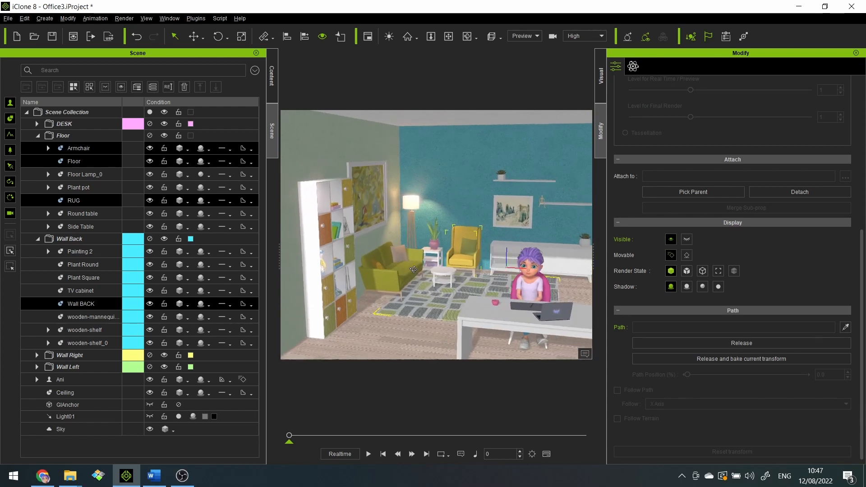
pyautogui.scroll(-5, 409, 270)
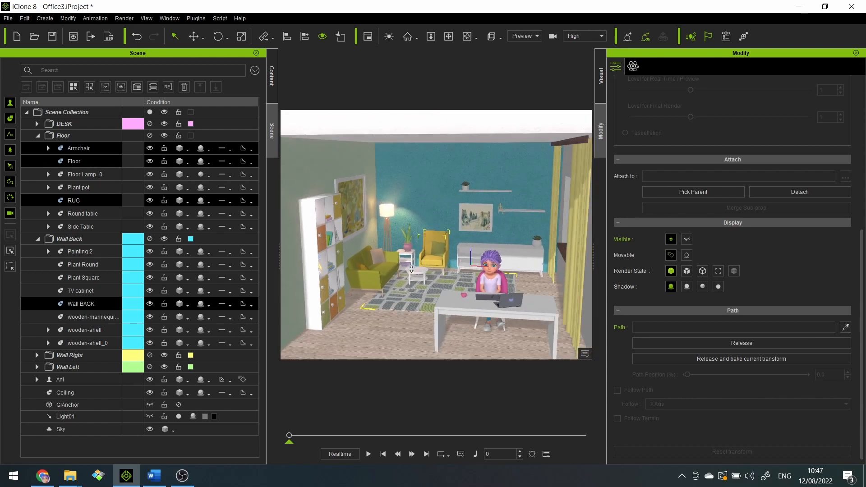
pyautogui.click(384, 328)
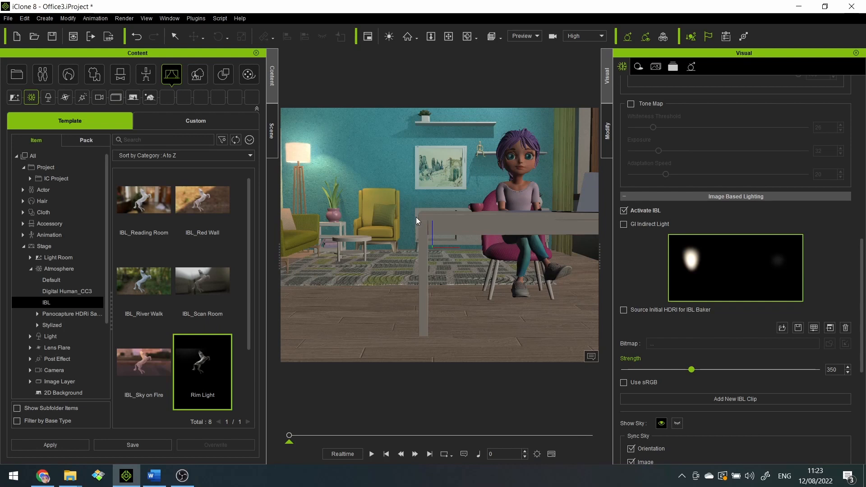
# Set the Image Based Lighting strength to 0 and delete the Fill Light - Right, Back Light - Head and Key Light - Left 45 lights
pyautogui.scroll(-5, 416, 218)
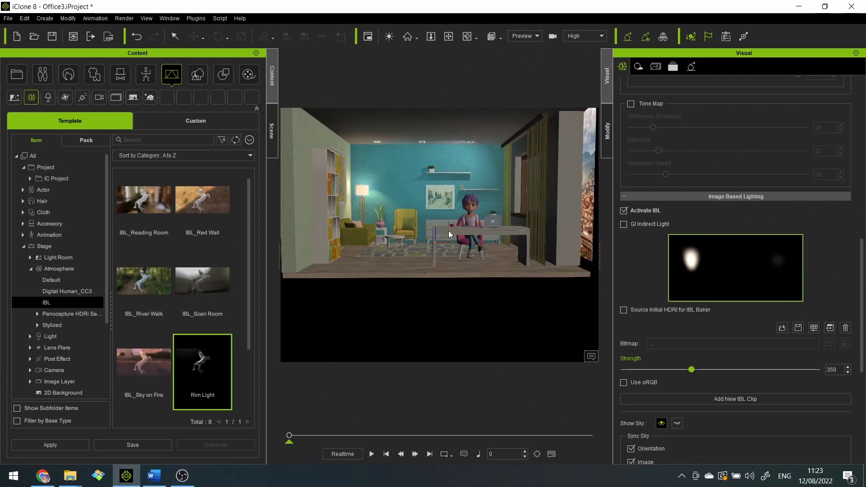
pyautogui.moveTo(560, 360); pyautogui.dragTo(545, 360)
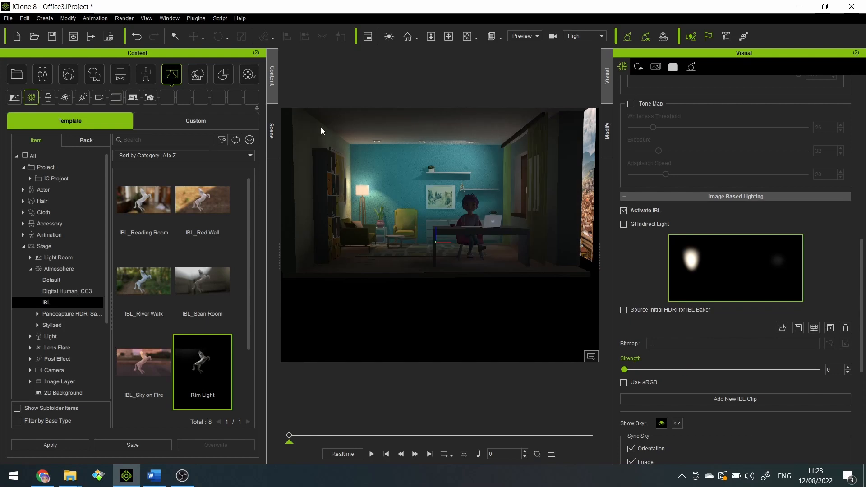
pyautogui.keyDown('shift'); pyautogui.click(79, 284); pyautogui.keyUp('shift')
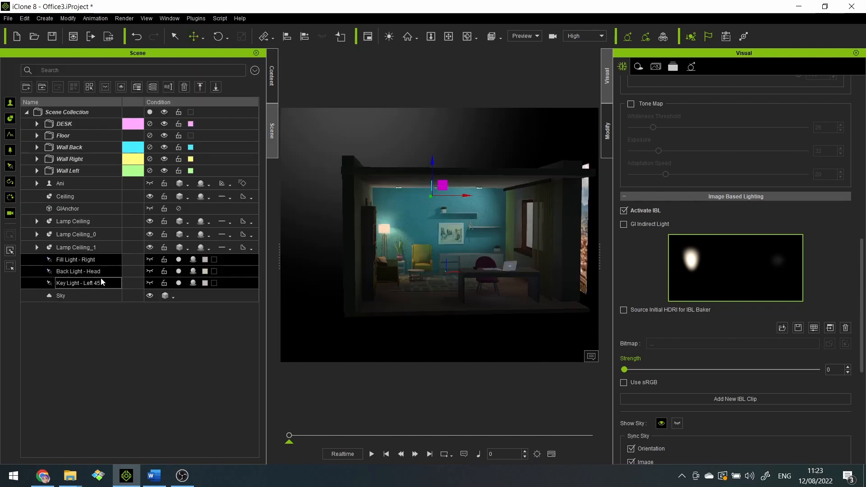
pyautogui.press('Delete')
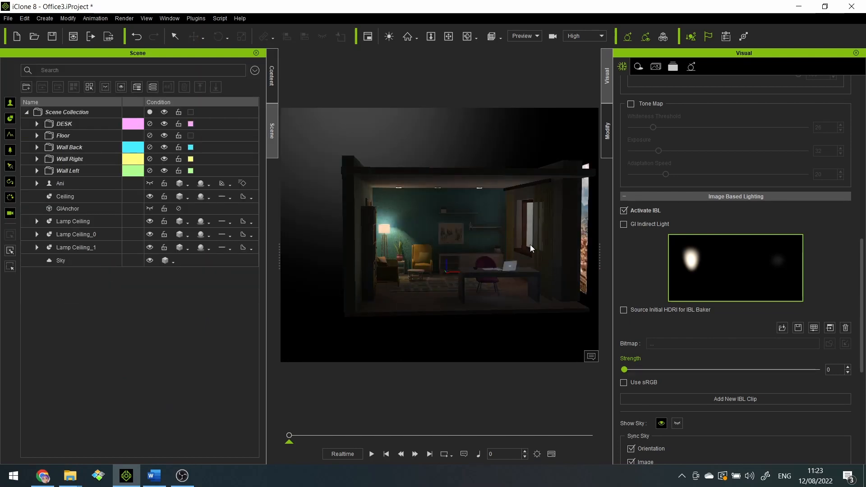
pyautogui.keyDown('alt'); pyautogui.moveTo(512, 245); pyautogui.dragTo(478, 250); pyautogui.keyUp('alt')
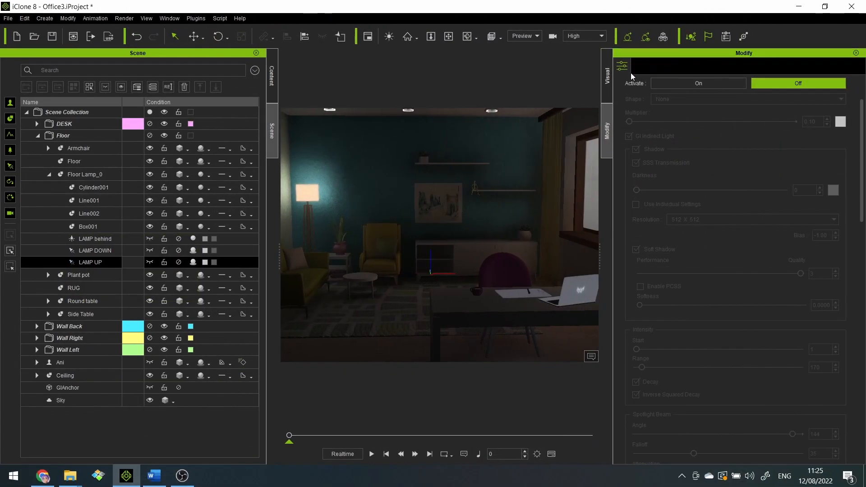
# Set the scene's ambient light color to the muted blue #3f5878
pyautogui.click(608, 81)
pyautogui.scroll(10, 710, 192)
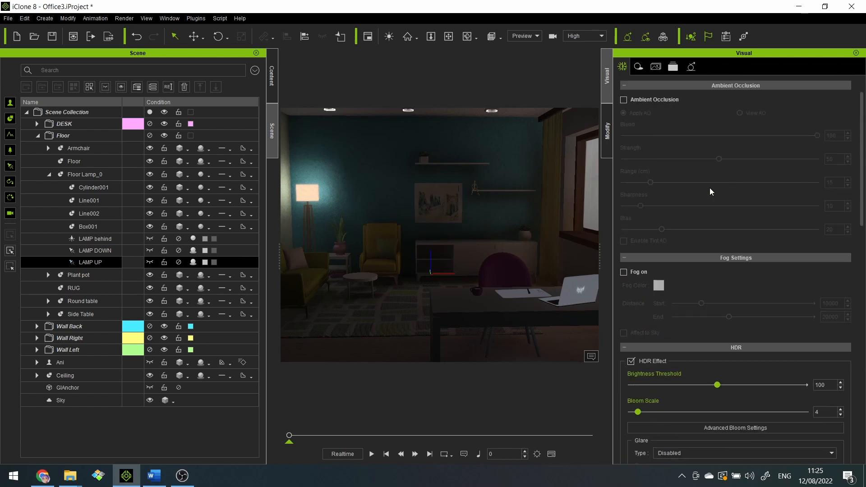
pyautogui.scroll(1, 710, 187)
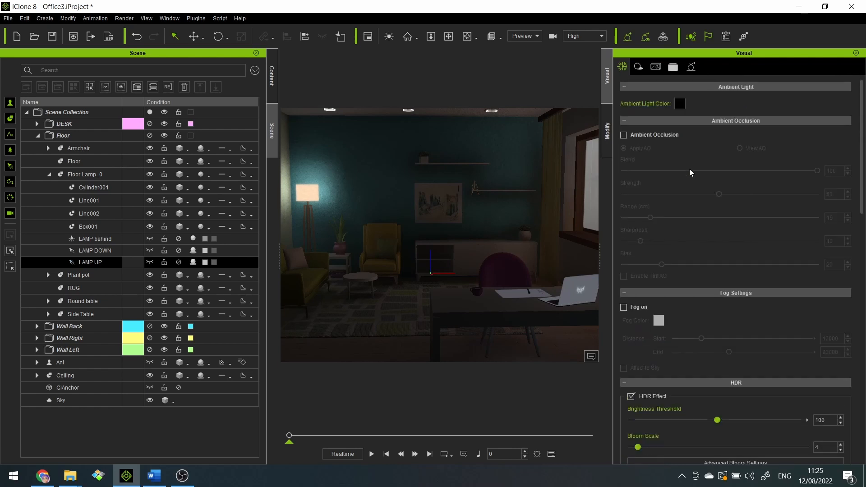
pyautogui.click(682, 103)
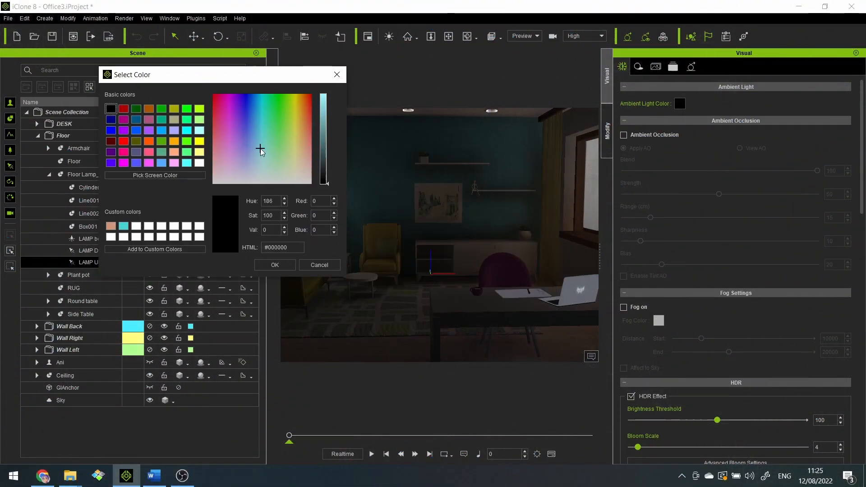
pyautogui.click(324, 142)
pyautogui.click(260, 139)
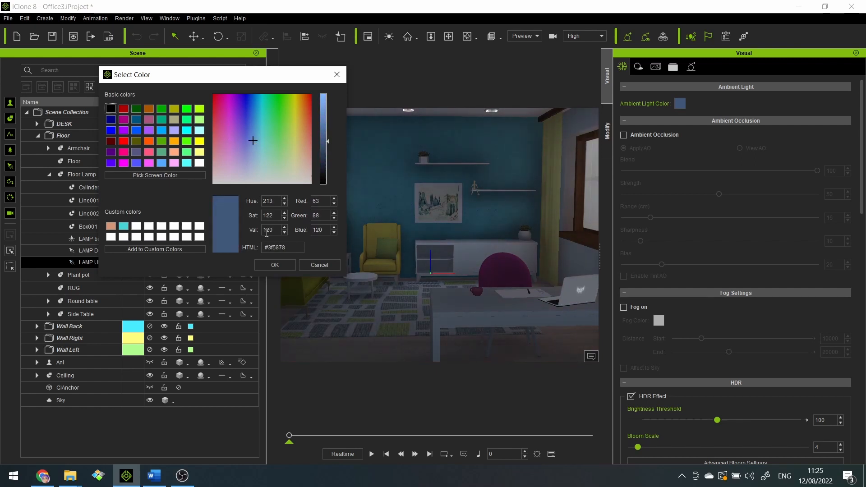
pyautogui.click(274, 265)
# Set the LAMP behind point light's multiplier to 0.10
pyautogui.scroll(-4, 431, 226)
pyautogui.scroll(4, 431, 226)
pyautogui.moveTo(447, 223)
pyautogui.mouseDown(button='middle')
pyautogui.moveTo(412, 240)
pyautogui.moveTo(440, 209)
pyautogui.mouseUp(button='middle')
pyautogui.scroll(-4, 412, 240)
pyautogui.scroll(3, 414, 242)
pyautogui.scroll(-2, 397, 165)
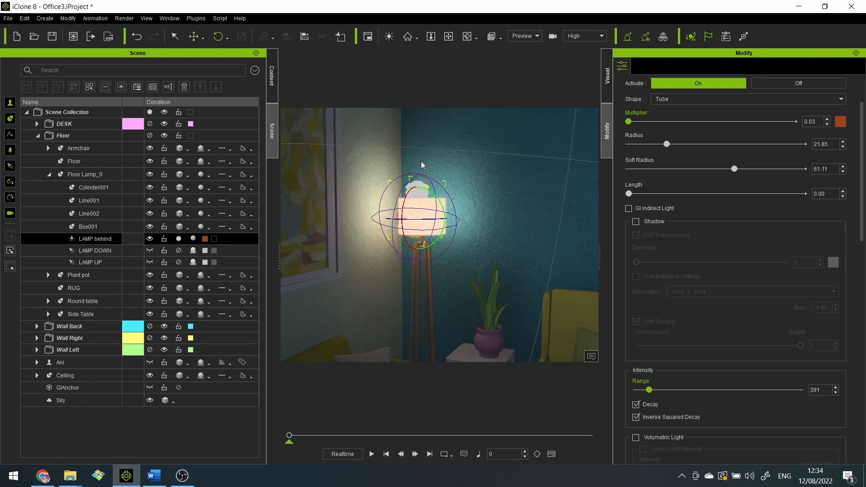
pyautogui.moveTo(626, 188); pyautogui.dragTo(632, 189)
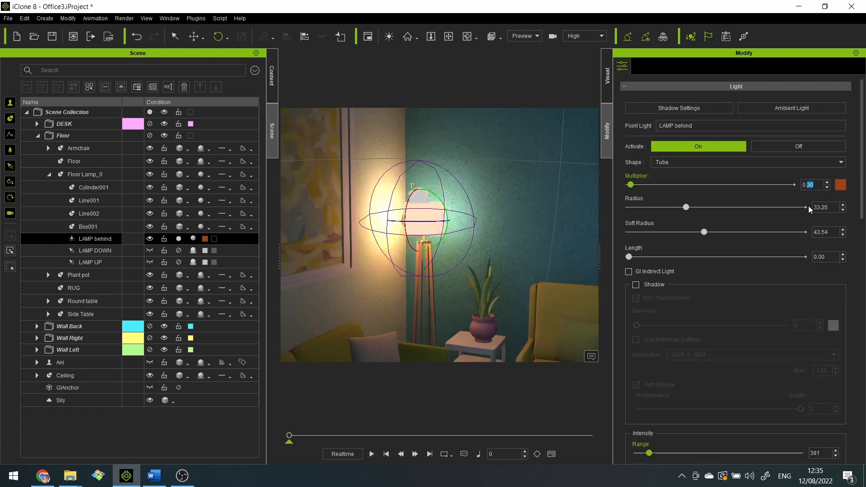
pyautogui.write('1')
pyautogui.press('Return')
pyautogui.scroll(-6, 464, 248)
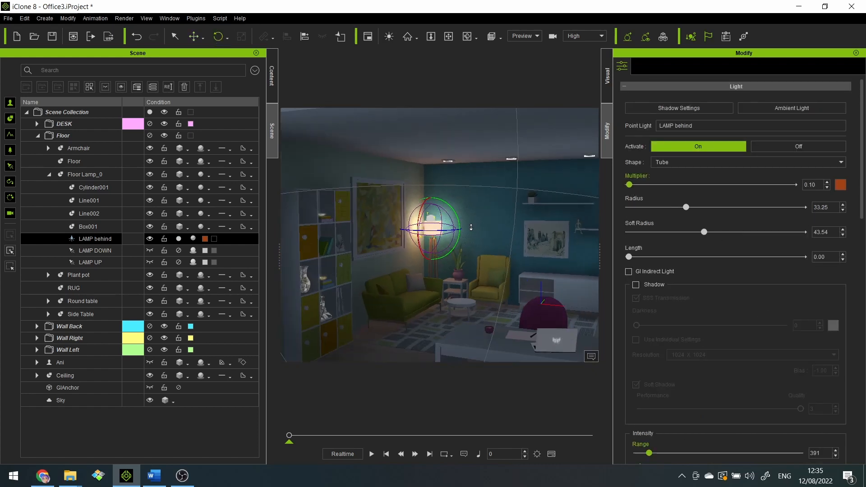
# Enable volumetric light on the LAMP behind light and set its medium density multiplier to 999.99
pyautogui.scroll(3, 473, 228)
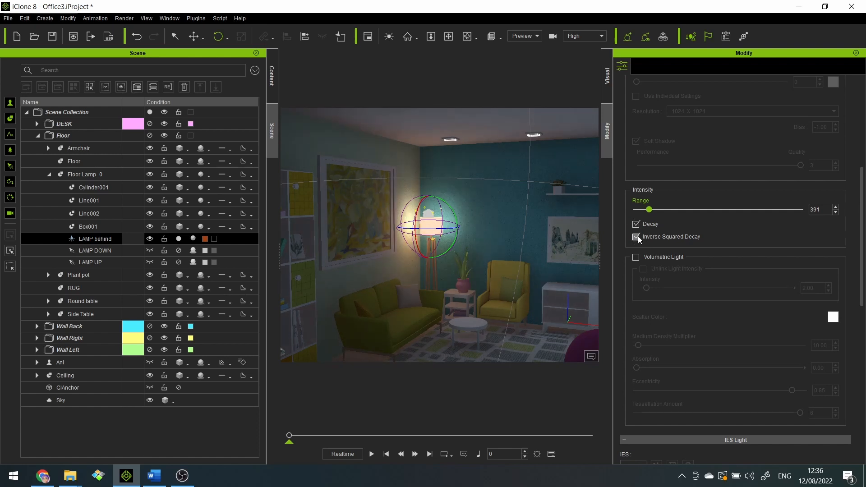
pyautogui.click(660, 257)
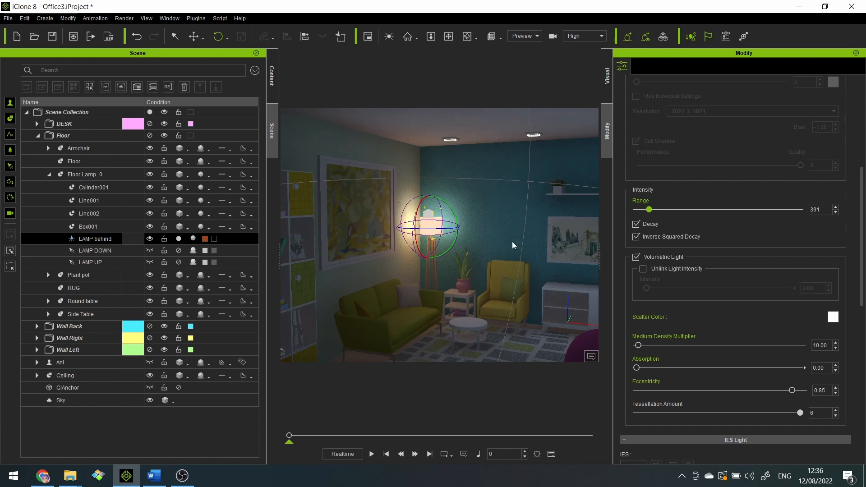
pyautogui.scroll(5, 526, 271)
pyautogui.scroll(-2, 432, 221)
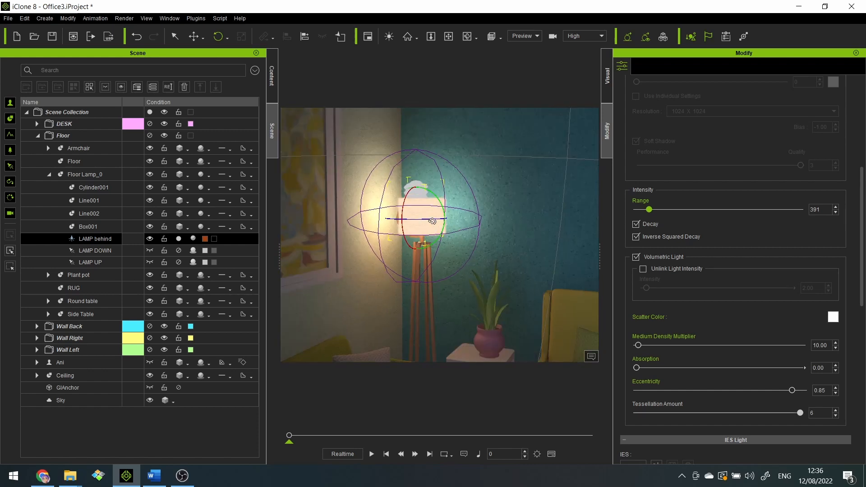
pyautogui.scroll(-5, 432, 221)
pyautogui.moveTo(637, 368); pyautogui.dragTo(659, 367)
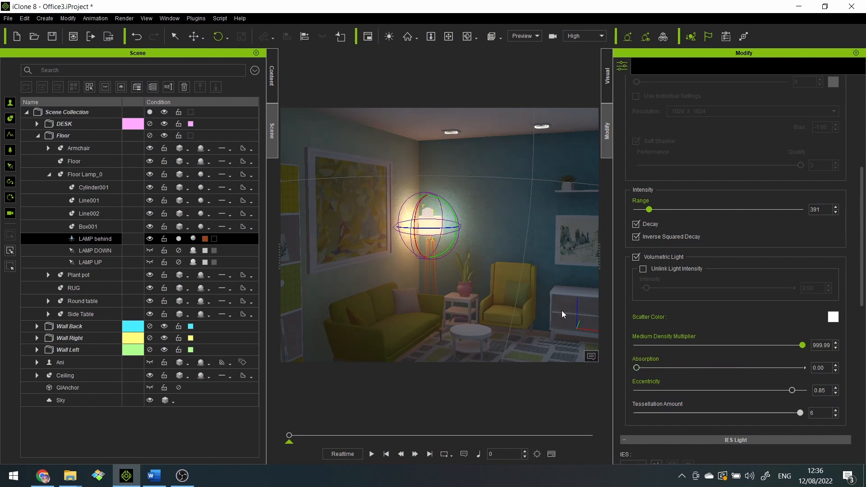
# Raise the volumetric eccentricity of the LAMP behind light to about 0.90
pyautogui.moveTo(792, 390); pyautogui.dragTo(801, 364)
pyautogui.scroll(-3, 469, 208)
pyautogui.keyDown('alt'); pyautogui.moveTo(469, 209); pyautogui.dragTo(439, 252); pyautogui.keyUp('alt')
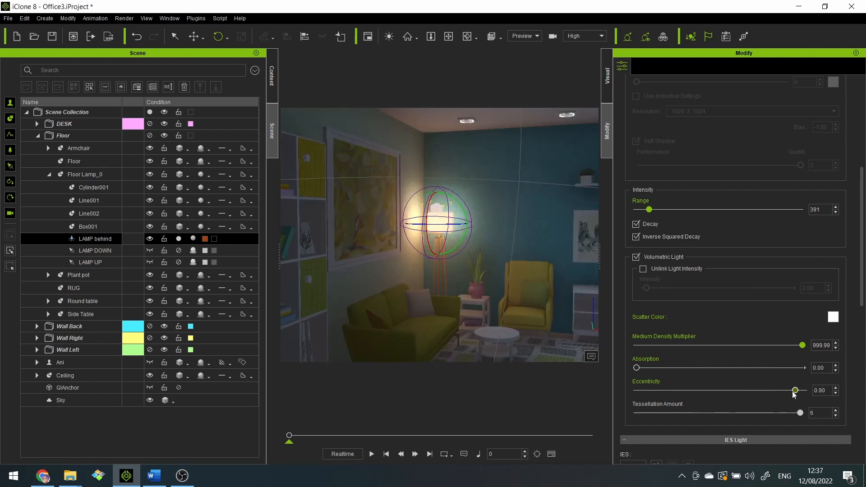
pyautogui.moveTo(795, 390)
pyautogui.mouseDown()
pyautogui.moveTo(770, 389)
pyautogui.moveTo(764, 369)
pyautogui.moveTo(788, 368)
pyautogui.moveTo(794, 391)
pyautogui.mouseUp()
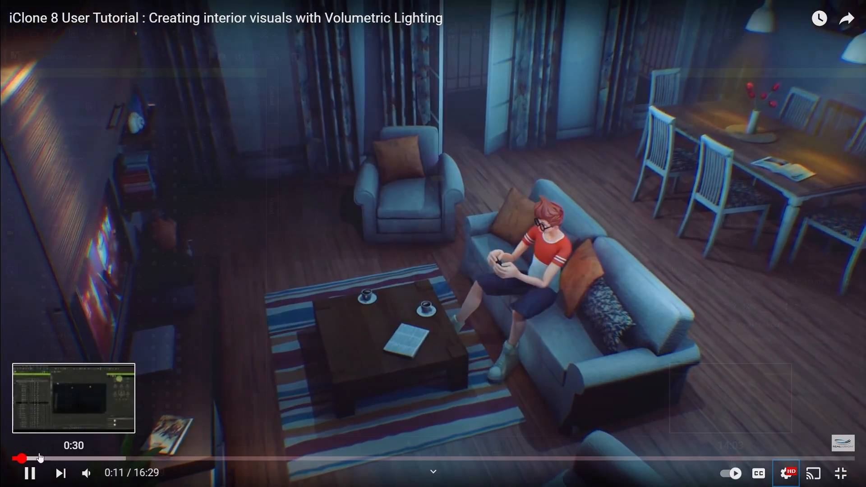
# Skip ahead in the iClone 8 volumetric lighting tutorial video to view its later lighting examples
pyautogui.click(737, 459)
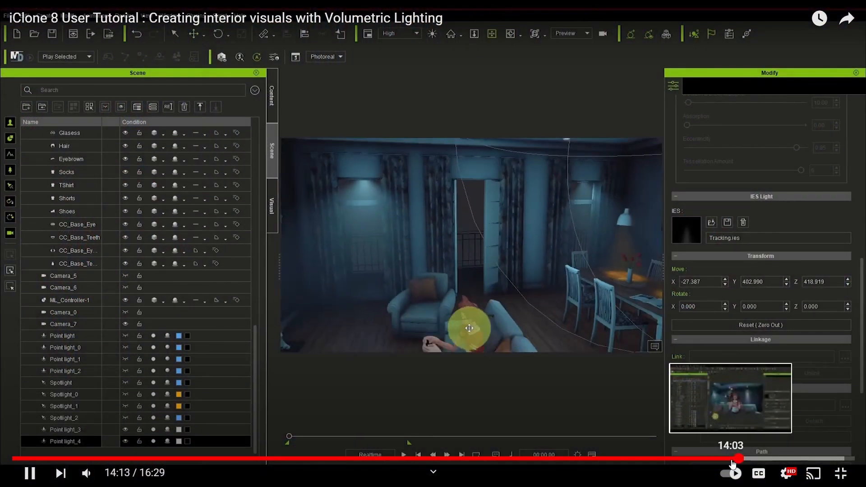
pyautogui.click(814, 458)
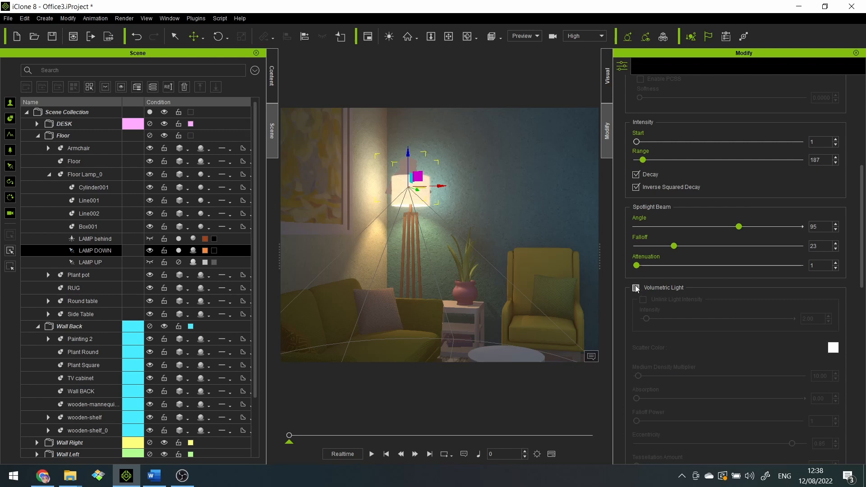
# Give the LAMP DOWN spotlight volumetric light with a medium density multiplier of 486.33 and an eccentricity of 0.15
pyautogui.moveTo(793, 443); pyautogui.dragTo(733, 444)
pyautogui.scroll(-3, 343, 218)
pyautogui.scroll(1, 434, 239)
pyautogui.scroll(-1, 412, 253)
pyautogui.scroll(-5, 414, 267)
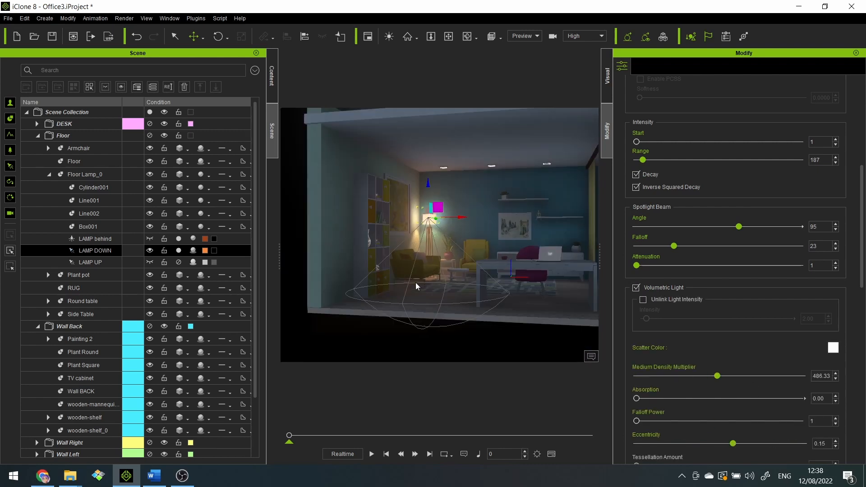
pyautogui.scroll(10, 414, 283)
pyautogui.scroll(-3, 412, 283)
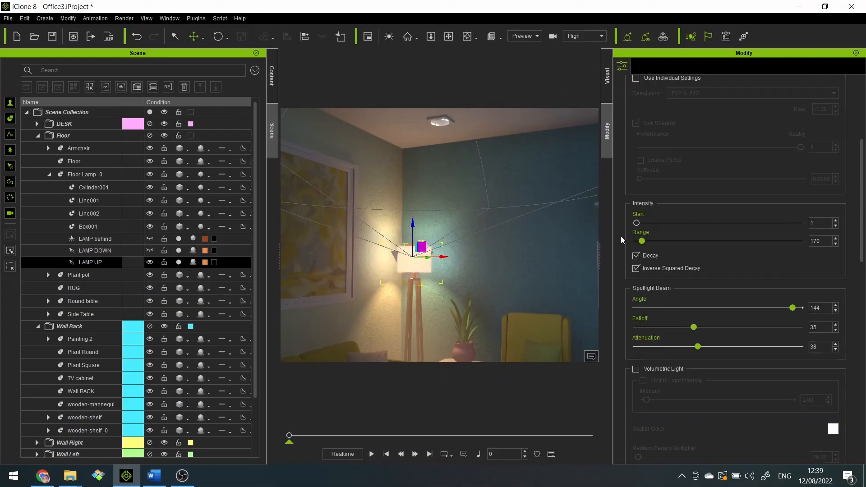
# Narrow the LAMP UP spotlight's beam angle to 81 and lower the light toward the lampshade
pyautogui.moveTo(793, 307); pyautogui.dragTo(709, 307)
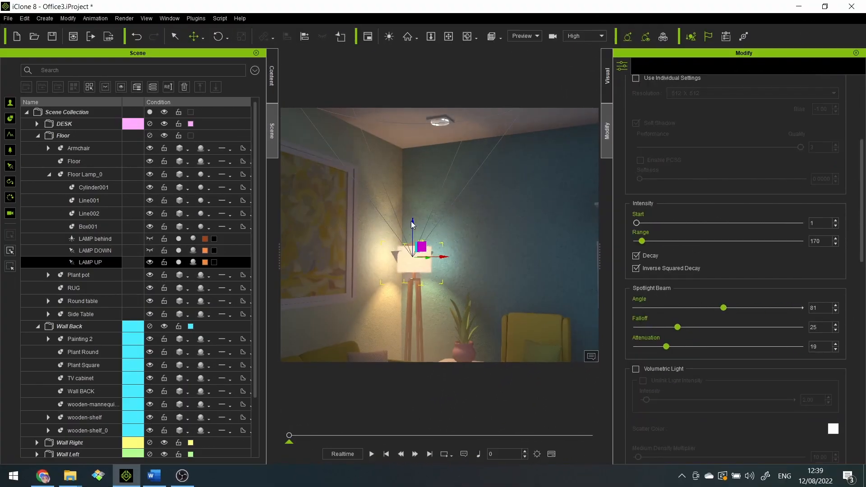
pyautogui.moveTo(413, 223); pyautogui.dragTo(413, 248)
pyautogui.scroll(5, 761, 183)
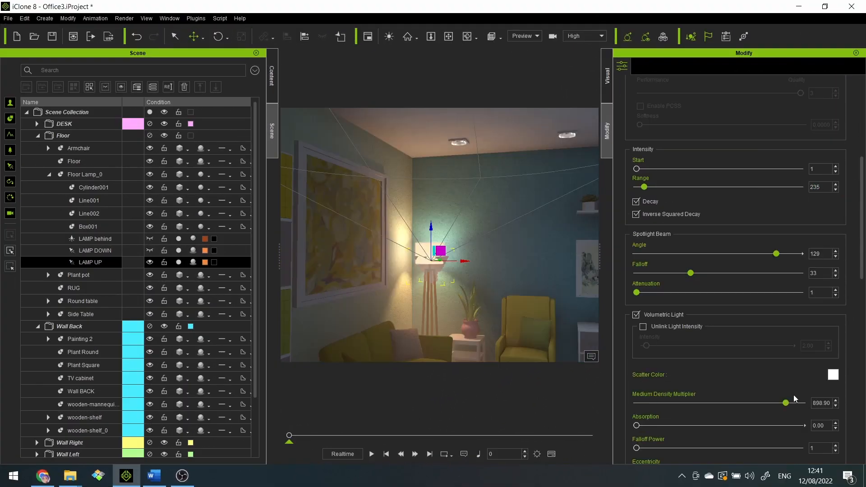
# Set the LAMP UP spotlight's volumetric medium density multiplier to 601.09 and its eccentricity to 0.64
pyautogui.scroll(-2, 639, 442)
pyautogui.moveTo(721, 362); pyautogui.dragTo(773, 362)
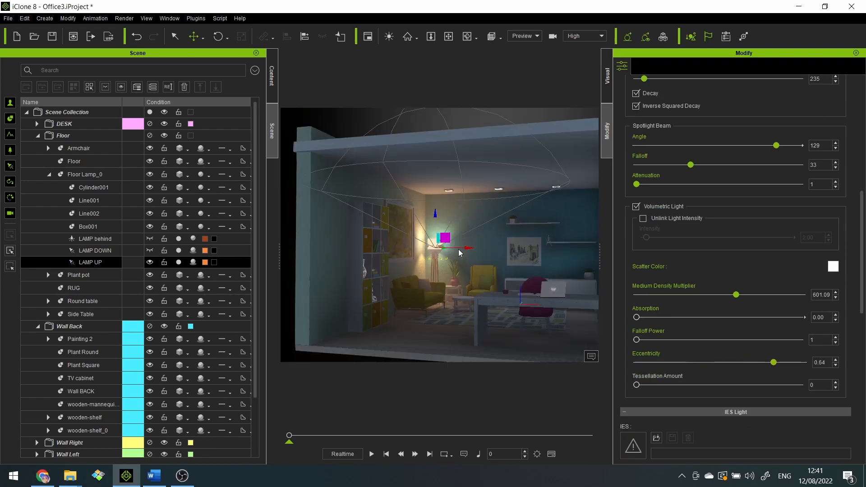
pyautogui.scroll(-6, 723, 225)
pyautogui.click(104, 267)
pyautogui.scroll(-5, 479, 289)
pyautogui.scroll(10, 479, 289)
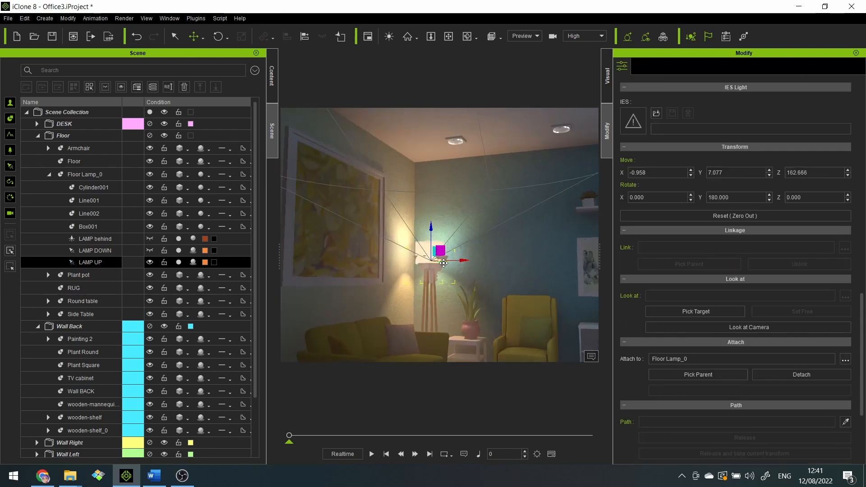
# Hide the LAMP UP and LAMP DOWN light gizmos and set LAMP DOWN's beam angle to 112 and falloff to 40
pyautogui.click(149, 262)
pyautogui.click(96, 251)
pyautogui.scroll(-4, 443, 281)
pyautogui.moveTo(481, 258); pyautogui.dragTo(480, 206)
pyautogui.scroll(-10, 686, 205)
pyautogui.scroll(3, 721, 315)
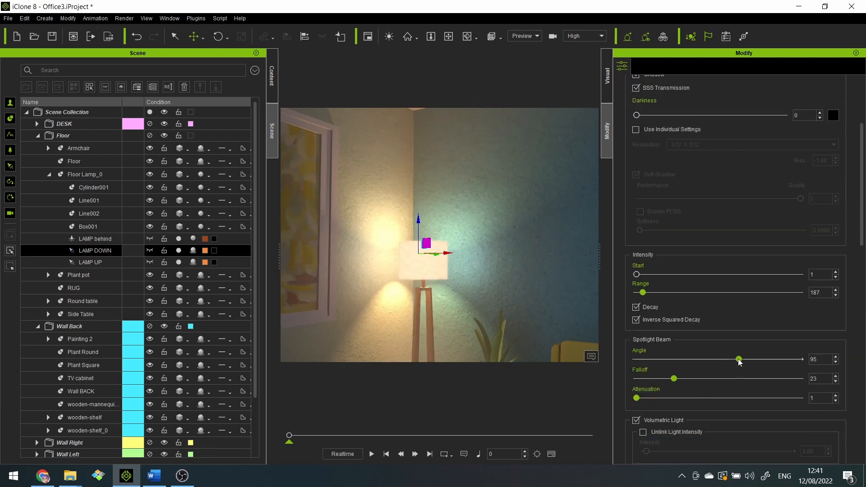
pyautogui.scroll(-5, 476, 245)
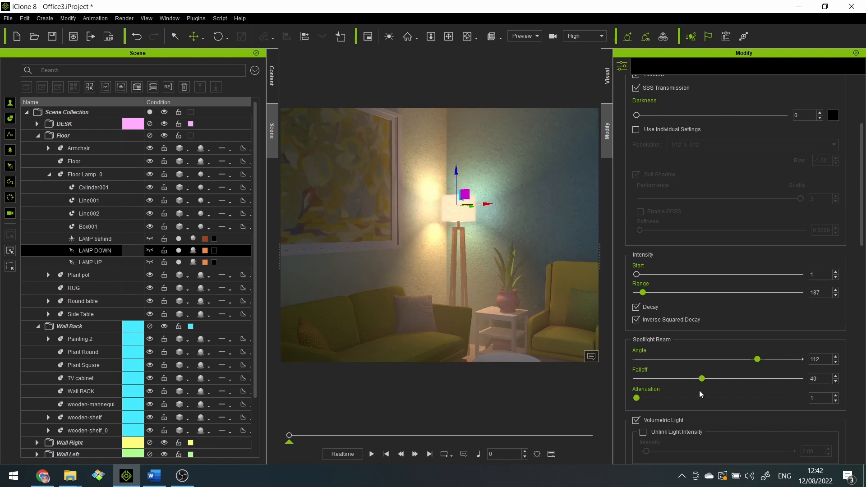
pyautogui.scroll(3, 715, 222)
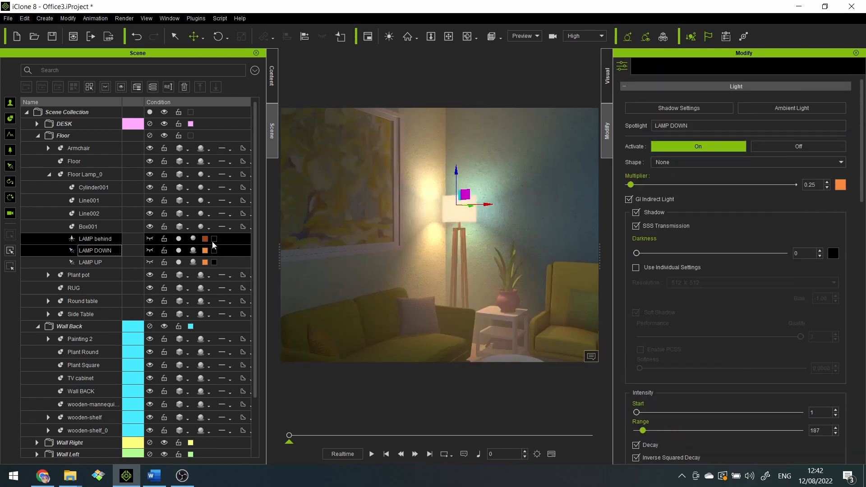
# Set the shadow color of the LAMP behind light to #00aaff and of the LAMP DOWN light to dark blue
pyautogui.click(214, 248)
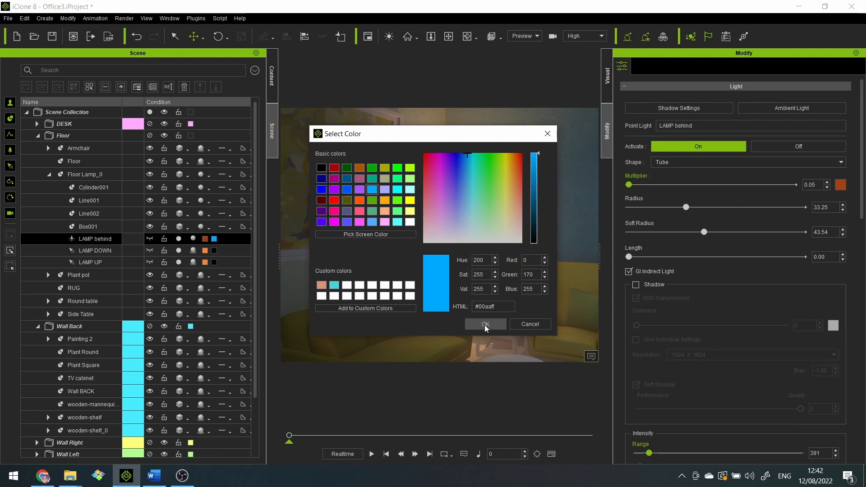
pyautogui.click(485, 323)
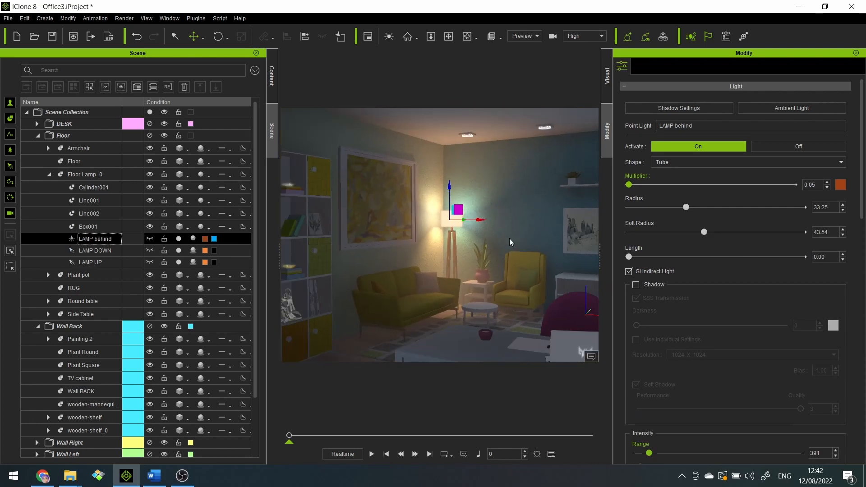
pyautogui.click(216, 242)
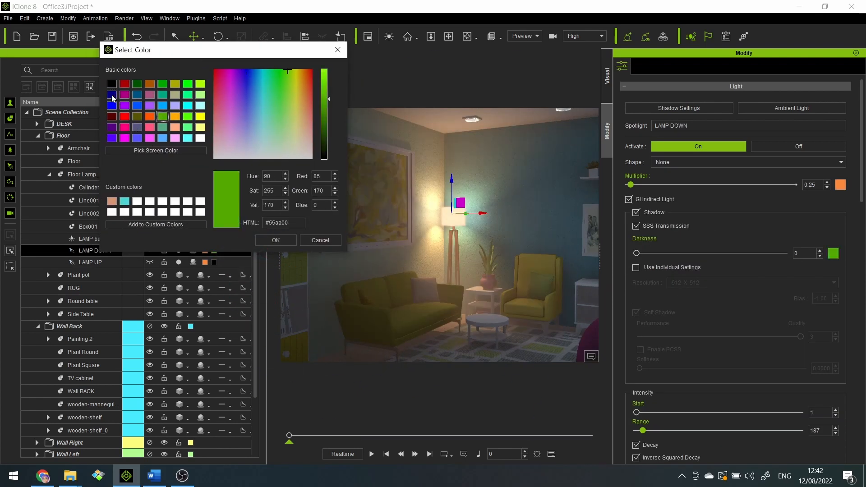
pyautogui.click(112, 95)
pyautogui.click(260, 239)
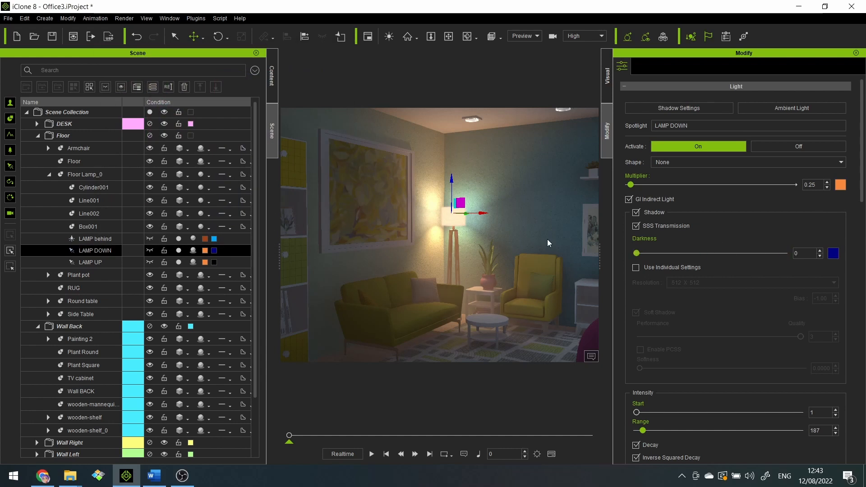
# Set the LAMP UP light's shadow color to bright blue
pyautogui.scroll(3, 534, 333)
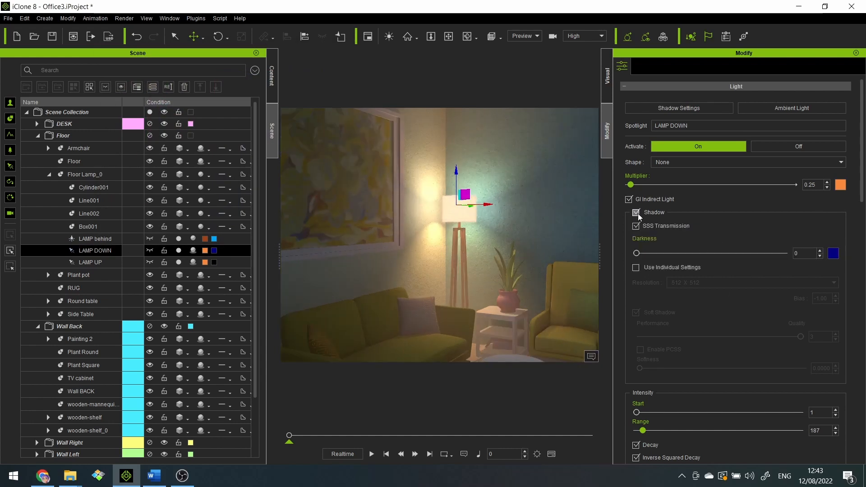
pyautogui.click(213, 262)
pyautogui.click(321, 191)
pyautogui.click(485, 323)
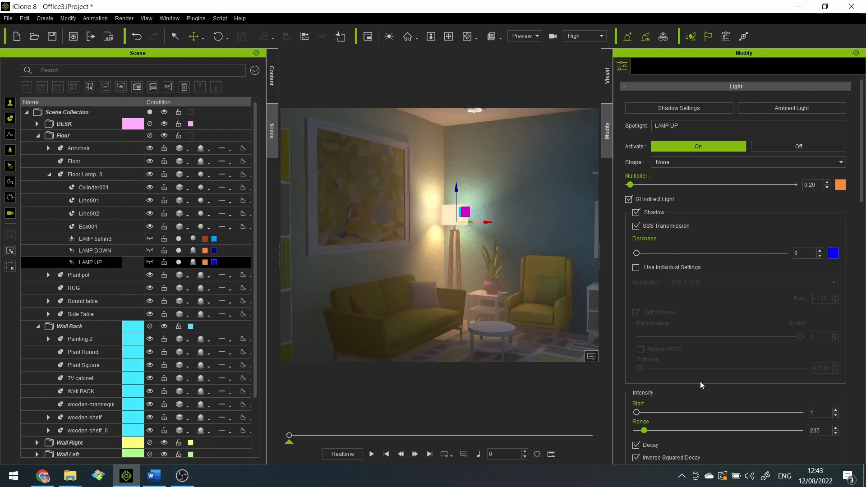
pyautogui.scroll(-5, 700, 384)
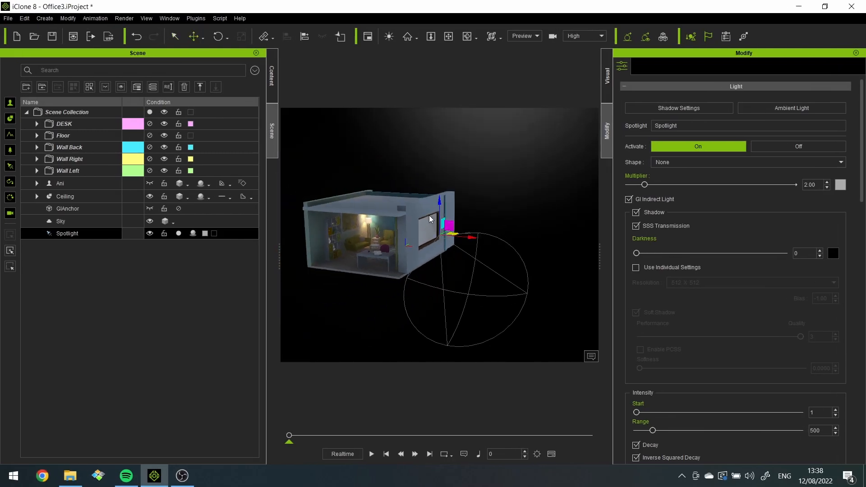
# Move the new spotlight along the X axis, farther outside the room's window wall
pyautogui.click(471, 236)
pyautogui.click(72, 234)
pyautogui.moveTo(471, 237); pyautogui.dragTo(503, 240)
pyautogui.moveTo(503, 240); pyautogui.dragTo(184, 286, button='right')
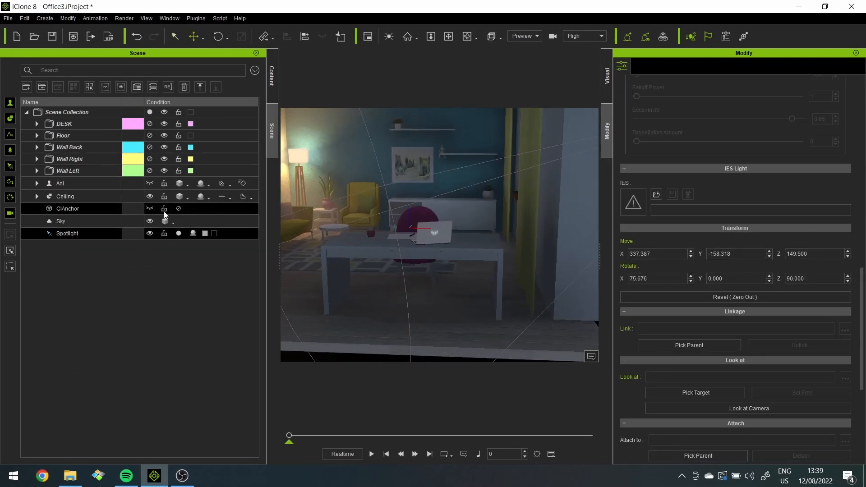
pyautogui.scroll(-5, 395, 263)
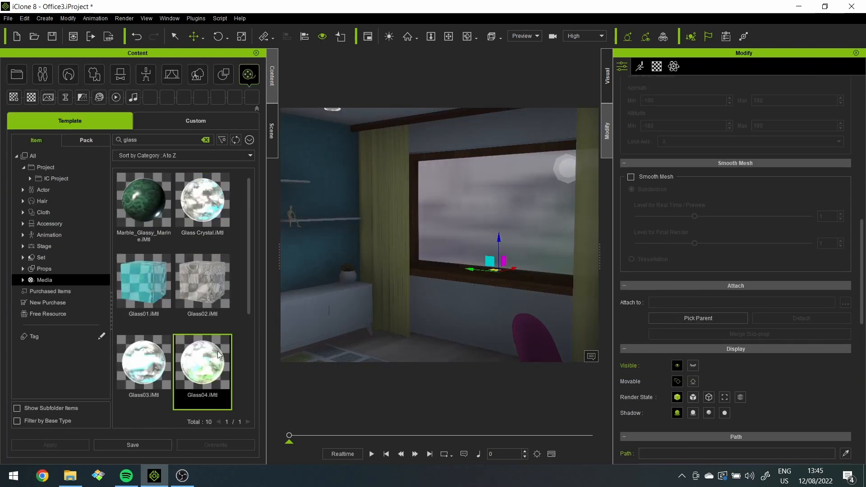
# Apply the Glass Crystal and Glass01 materials in turn to the window pane
pyautogui.moveTo(202, 201); pyautogui.dragTo(496, 203)
pyautogui.moveTo(143, 281); pyautogui.dragTo(408, 278)
pyautogui.moveTo(408, 278); pyautogui.dragTo(383, 239, button='right')
pyautogui.scroll(4, 562, 257)
pyautogui.scroll(-7, 562, 257)
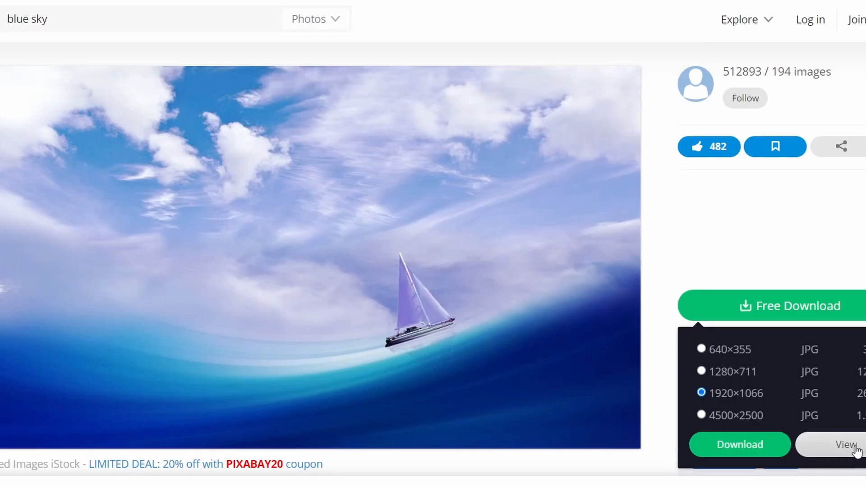
# Download the blue sky photo with the sailboat at 1920×1066 and lower the brightness of the window pane's reflection texture
pyautogui.click(740, 445)
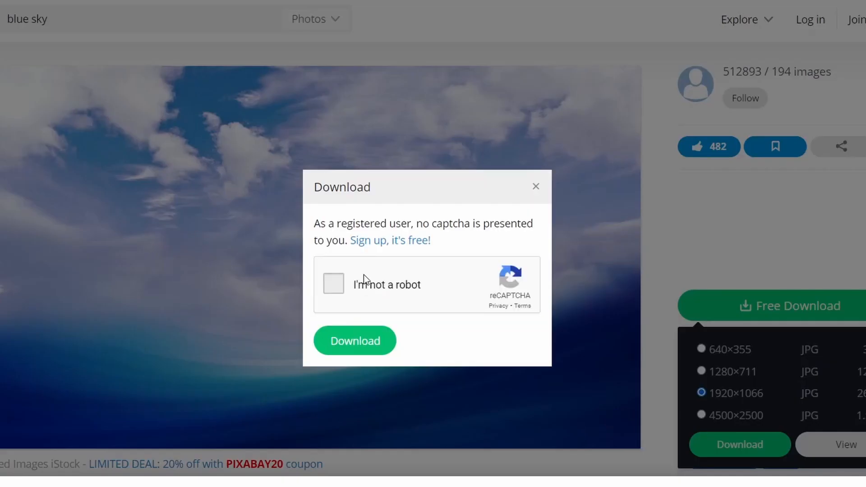
pyautogui.click(364, 278)
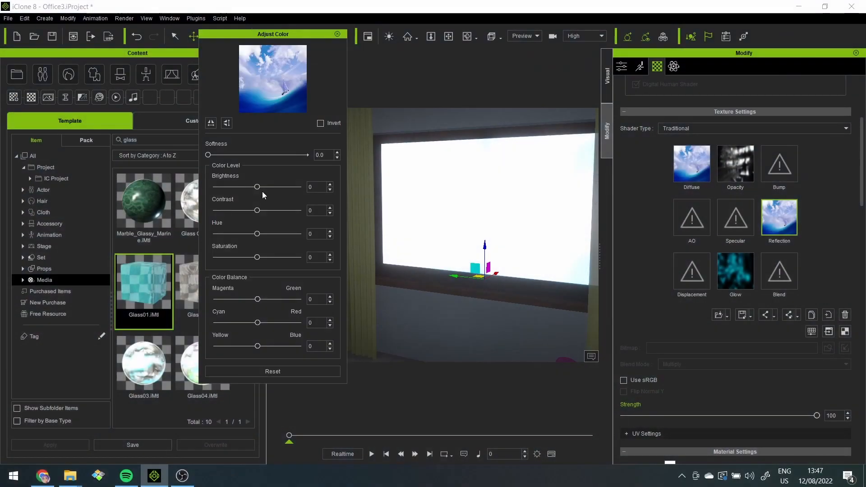
pyautogui.moveTo(258, 187)
pyautogui.mouseDown()
pyautogui.moveTo(232, 188)
pyautogui.moveTo(303, 212)
pyautogui.moveTo(256, 210)
pyautogui.moveTo(249, 186)
pyautogui.mouseUp()
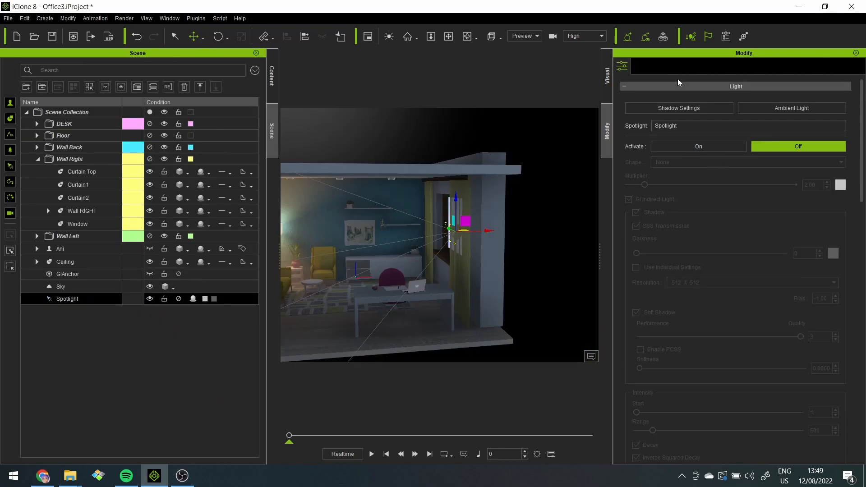
# Activate the spotlight outside the window and set its light color to pale yellow
pyautogui.click(715, 145)
pyautogui.click(841, 185)
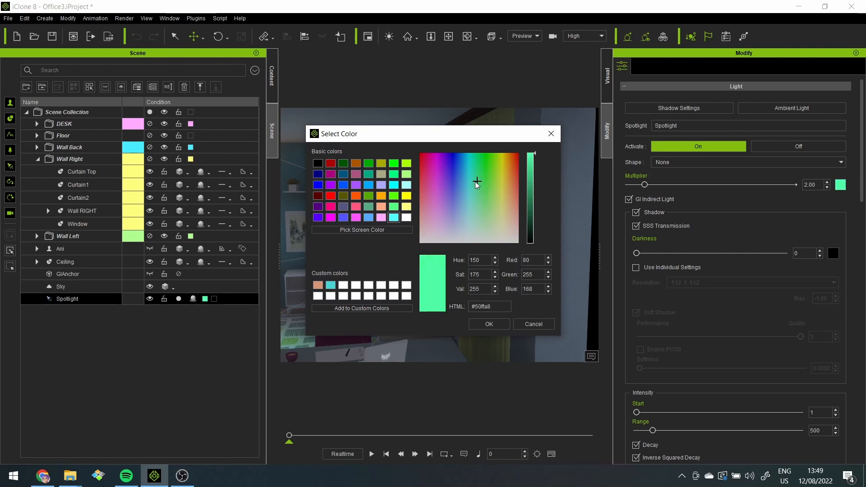
pyautogui.click(506, 227)
pyautogui.click(489, 324)
# Set the spotlight's multiplier to 11.40 and move the light slightly higher outside the window wall
pyautogui.scroll(-3, 456, 288)
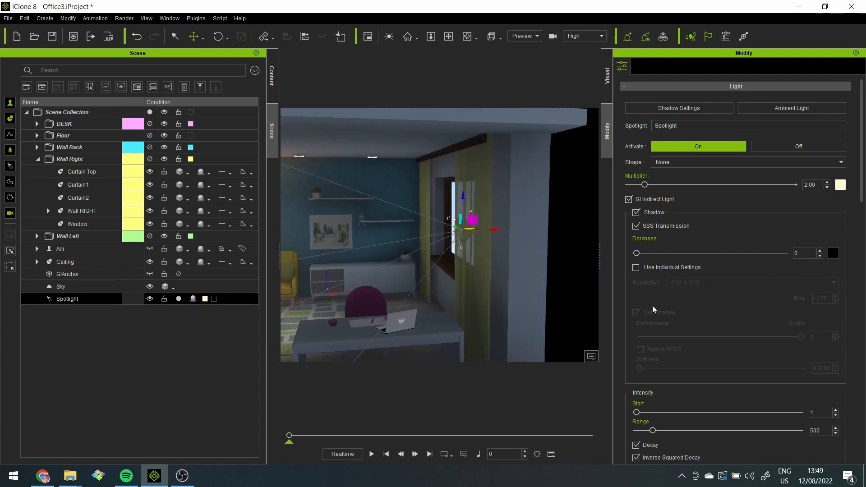
pyautogui.keyDown('alt'); pyautogui.moveTo(403, 261); pyautogui.dragTo(447, 282, button='right'); pyautogui.keyUp('alt')
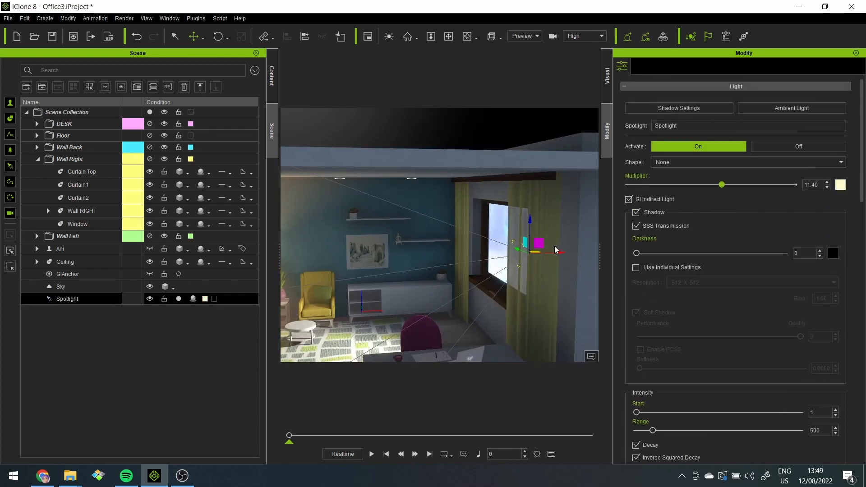
pyautogui.scroll(-4, 543, 257)
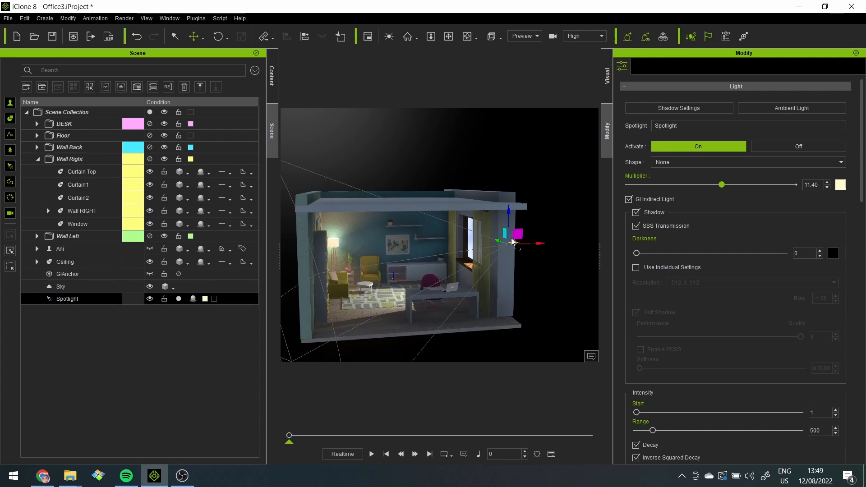
pyautogui.keyDown('alt'); pyautogui.moveTo(511, 242); pyautogui.dragTo(447, 246, button='right'); pyautogui.keyUp('alt')
pyautogui.moveTo(514, 248); pyautogui.dragTo(511, 235)
pyautogui.keyDown('alt'); pyautogui.moveTo(511, 235); pyautogui.dragTo(605, 212, button='right'); pyautogui.keyUp('alt')
# Disable shadow casting for the spotlight
pyautogui.click(636, 212)
pyautogui.scroll(3, 449, 284)
pyautogui.scroll(3, 449, 283)
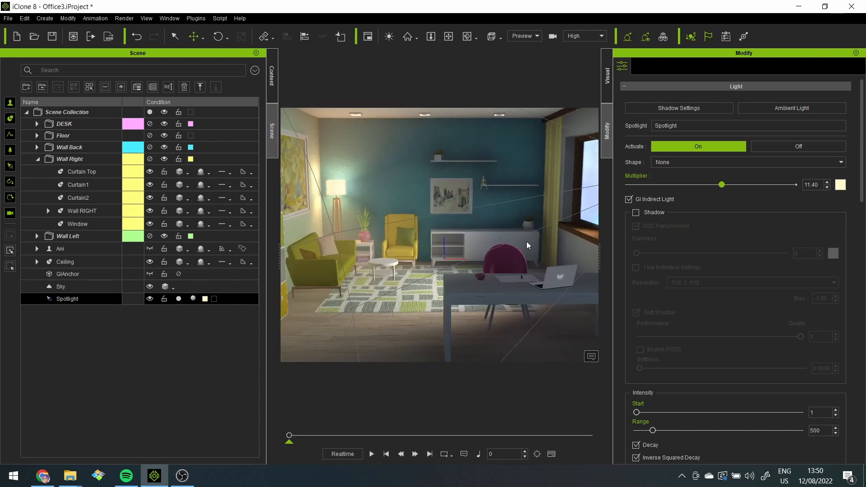
pyautogui.click(636, 212)
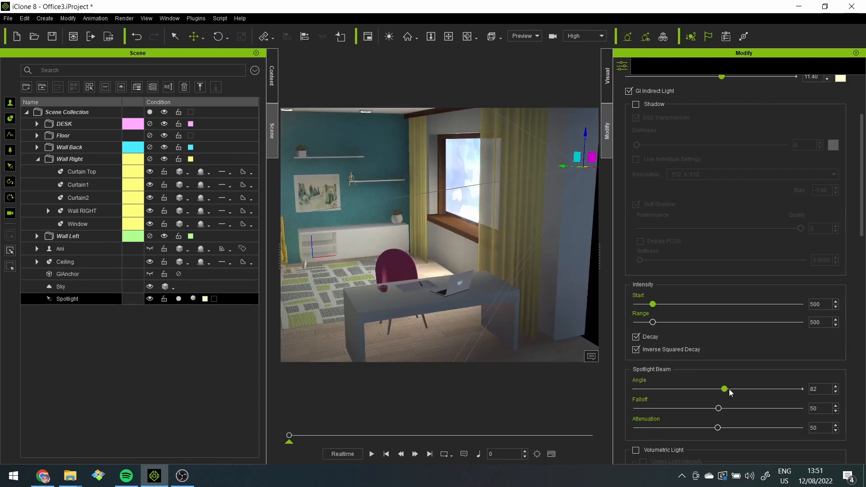
# Set the spotlight's beam angle to 81 and lower its falloff
pyautogui.moveTo(729, 389)
pyautogui.mouseDown()
pyautogui.moveTo(713, 394)
pyautogui.moveTo(728, 391)
pyautogui.mouseUp()
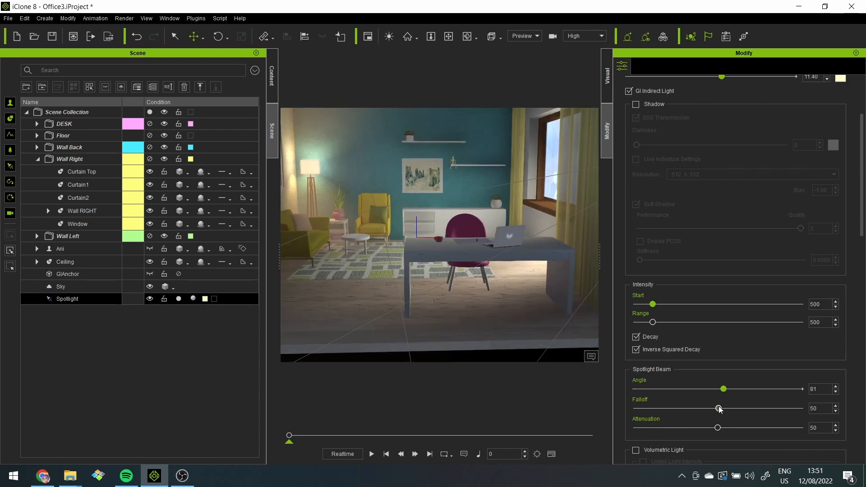
pyautogui.moveTo(719, 409); pyautogui.dragTo(706, 409)
pyautogui.moveTo(656, 386); pyautogui.dragTo(683, 385)
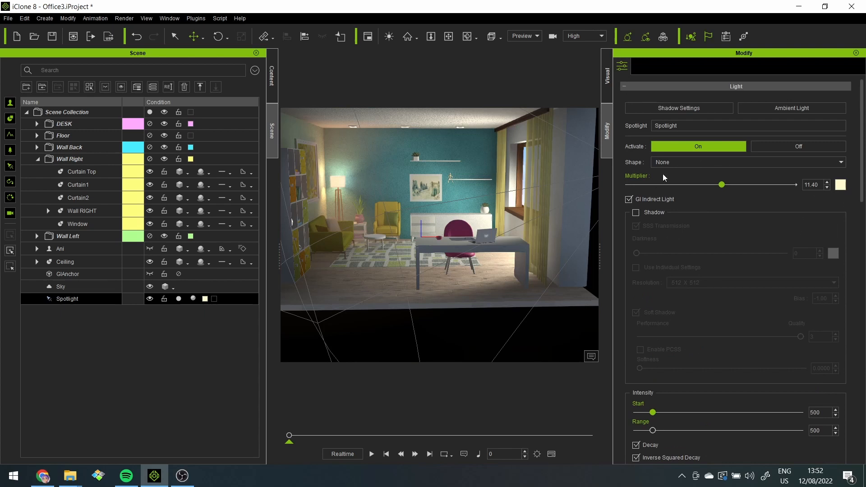
# Change the spotlight's shape to Rectangle, with a width of 148.31 and a height of 236.56
pyautogui.scroll(-10, 732, 300)
pyautogui.scroll(10, 770, 361)
pyautogui.scroll(-5, 789, 316)
pyautogui.scroll(5, 758, 257)
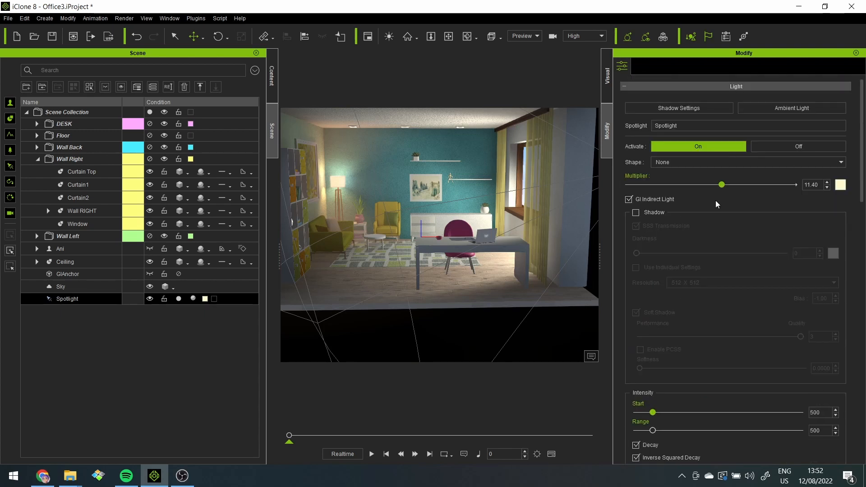
pyautogui.click(677, 179)
pyautogui.moveTo(675, 202); pyautogui.dragTo(745, 200)
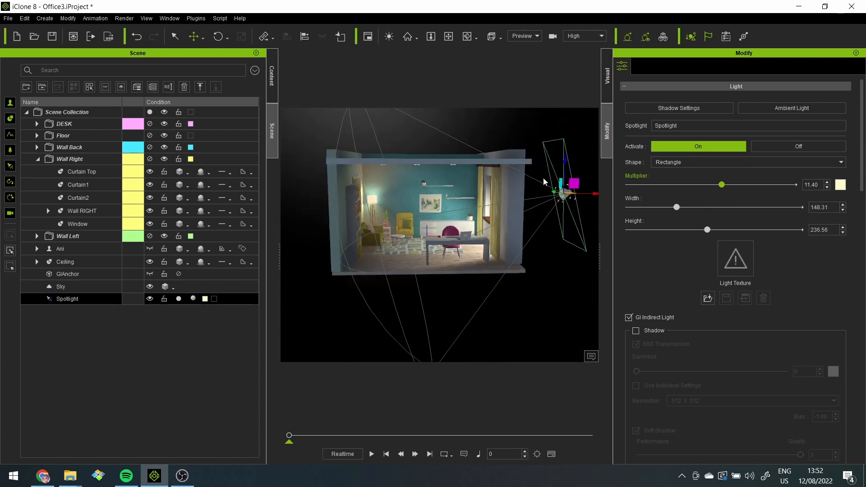
# Set the spotlight beam's angle to 47, its falloff to 26 and its attenuation to 1
pyautogui.scroll(-5, 686, 343)
pyautogui.moveTo(724, 345); pyautogui.dragTo(700, 345)
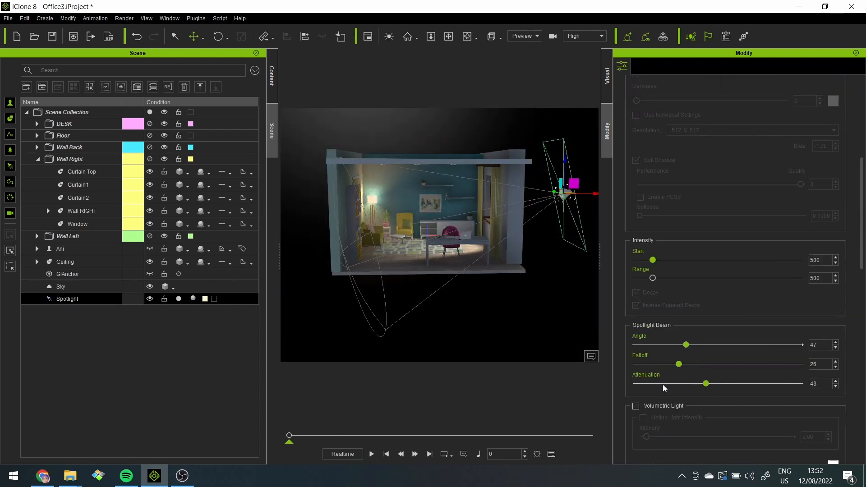
pyautogui.moveTo(663, 385); pyautogui.dragTo(636, 383)
pyautogui.scroll(2, 578, 141)
pyautogui.scroll(6, 526, 240)
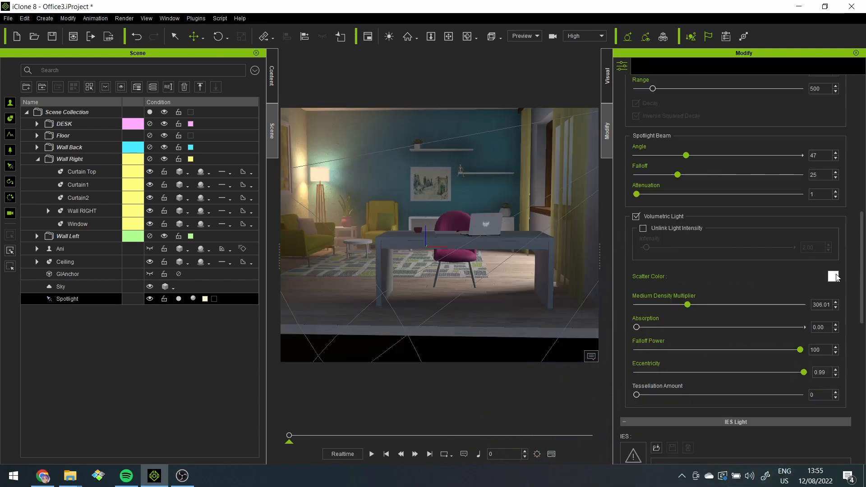
# Set the spotlight's volumetric scatter color to #ff7d55 and its eccentricity to -0.43
pyautogui.click(833, 277)
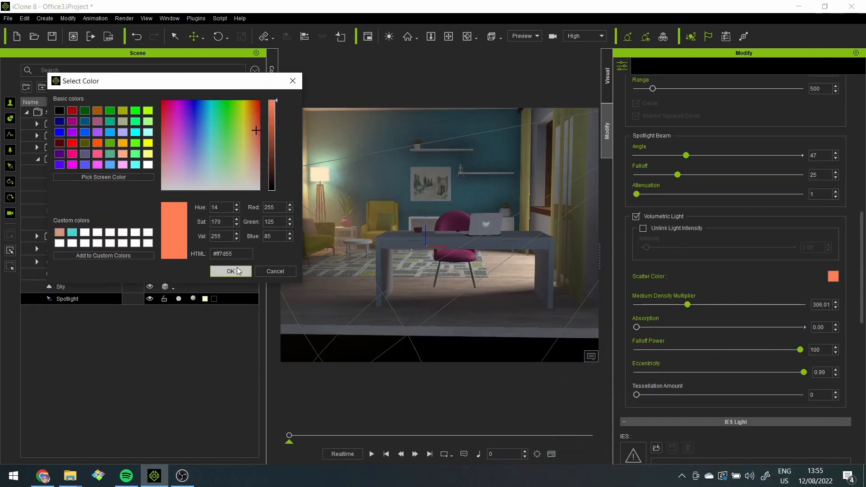
pyautogui.click(237, 267)
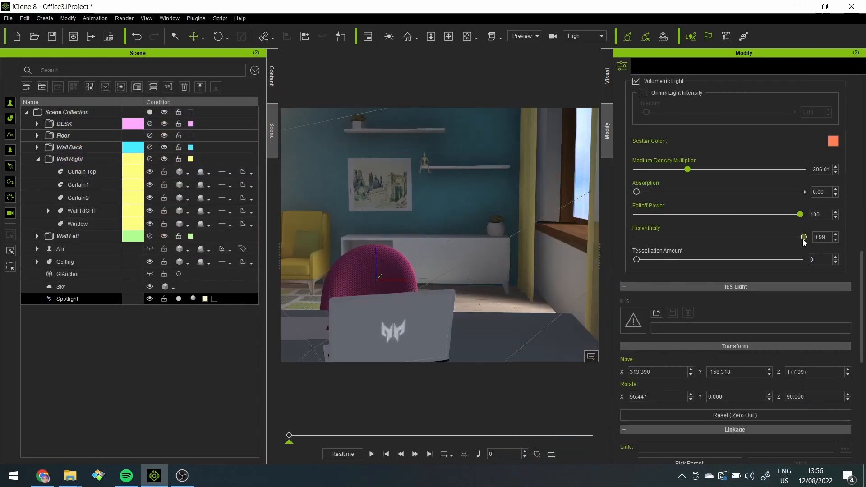
pyautogui.moveTo(803, 237); pyautogui.dragTo(684, 244)
# Raise the spotlight outside the window to a Z position of about 214.6
pyautogui.scroll(-5, 394, 205)
pyautogui.keyDown('alt'); pyautogui.moveTo(427, 243); pyautogui.dragTo(450, 257); pyautogui.keyUp('alt')
pyautogui.scroll(-5, 488, 215)
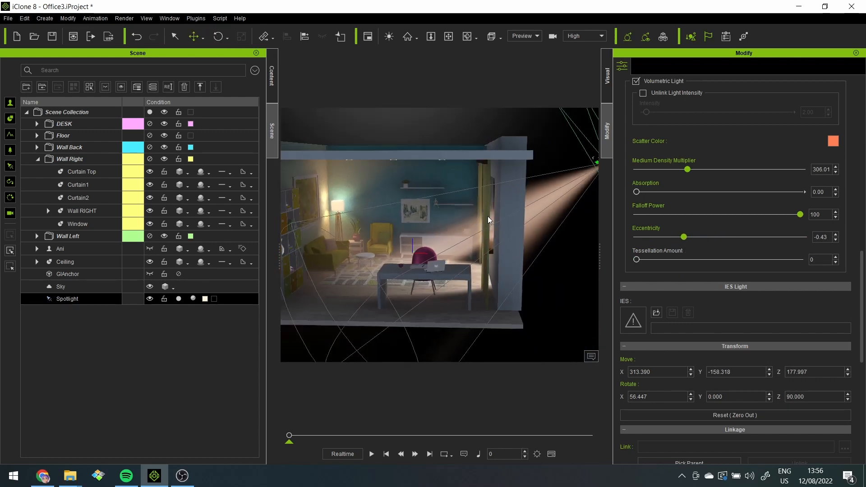
pyautogui.moveTo(561, 148); pyautogui.dragTo(564, 130)
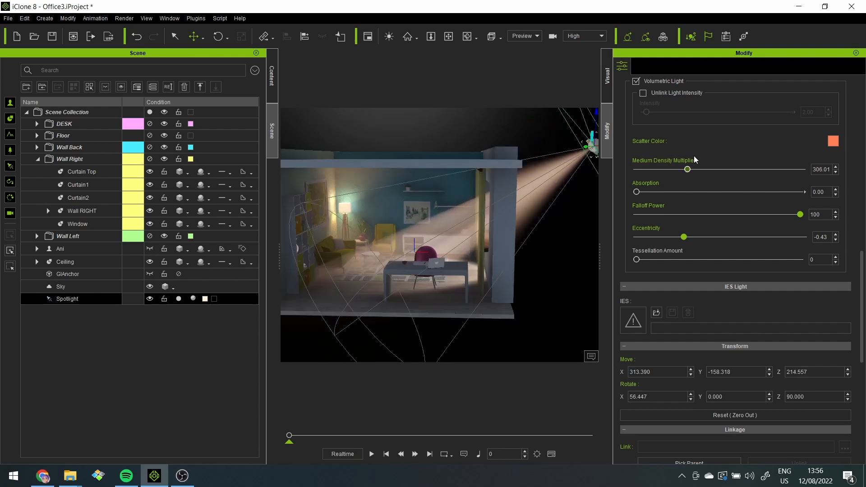
# Set the spotlight's volumetric medium density multiplier to 139.34, absorption to 0.22 and falloff power to 3
pyautogui.moveTo(687, 169); pyautogui.dragTo(660, 169)
pyautogui.scroll(5, 483, 259)
pyautogui.scroll(3, 482, 259)
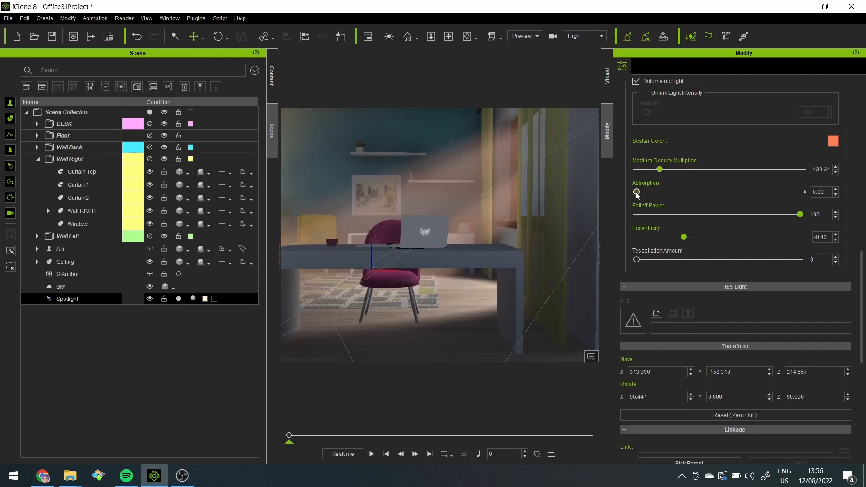
pyautogui.moveTo(637, 192)
pyautogui.mouseDown()
pyautogui.moveTo(664, 192)
pyautogui.moveTo(638, 198)
pyautogui.mouseUp()
pyautogui.moveTo(439, 234)
pyautogui.mouseDown(button='middle')
pyautogui.moveTo(397, 235)
pyautogui.moveTo(439, 225)
pyautogui.moveTo(406, 243)
pyautogui.moveTo(440, 244)
pyautogui.mouseUp(button='middle')
pyautogui.moveTo(729, 215); pyautogui.dragTo(640, 215)
pyautogui.scroll(-5, 494, 215)
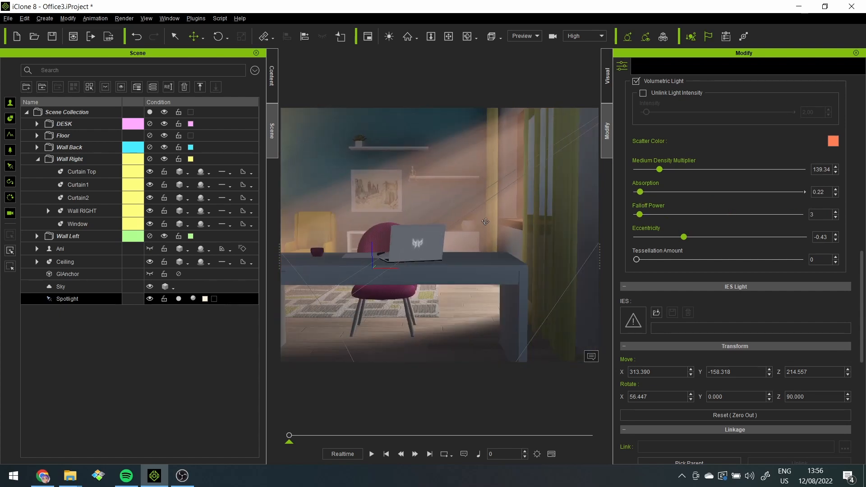
# Change the spotlight's volumetric scatter color to a paler peach tone
pyautogui.click(833, 141)
pyautogui.moveTo(435, 128); pyautogui.dragTo(224, 93)
pyautogui.moveTo(299, 148); pyautogui.dragTo(297, 175)
pyautogui.click(279, 286)
pyautogui.scroll(-3, 445, 261)
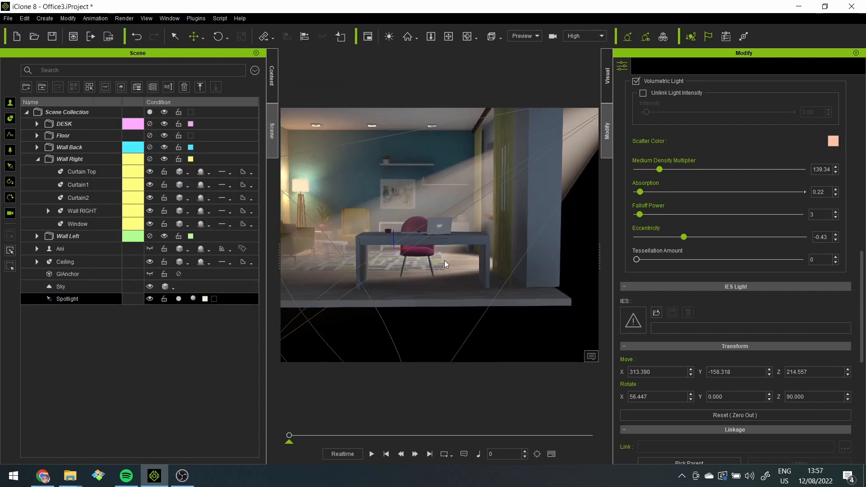
# Fine-tune the spotlight's beam angle so the light shaft through the window widens slightly
pyautogui.scroll(3, 445, 261)
pyautogui.scroll(5, 734, 226)
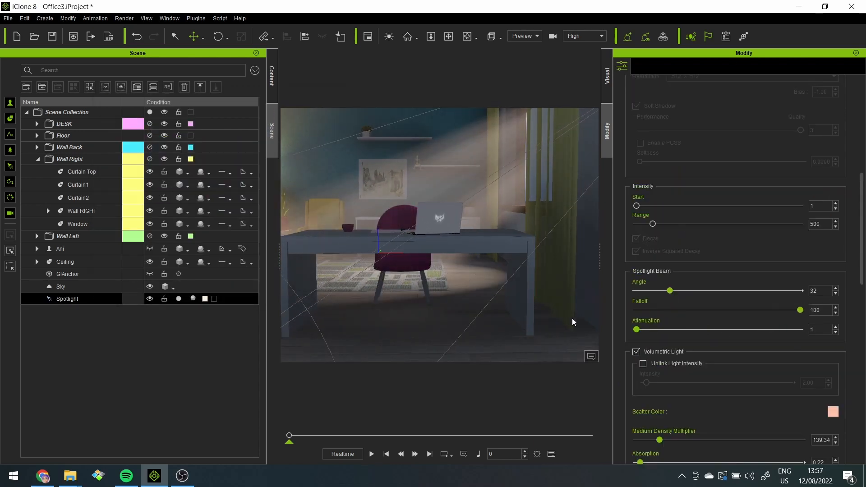
pyautogui.scroll(-3, 573, 318)
pyautogui.moveTo(669, 290)
pyautogui.mouseDown()
pyautogui.moveTo(662, 277)
pyautogui.moveTo(671, 280)
pyautogui.mouseUp()
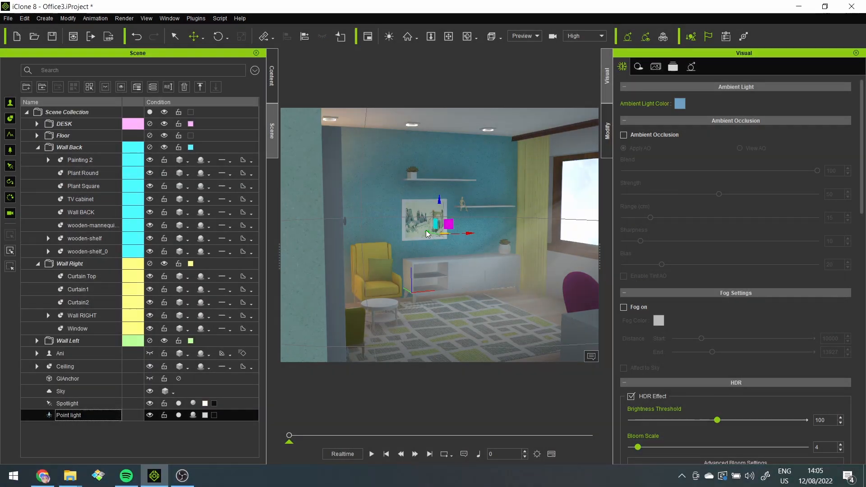
# Raise the new point light and move it along the X axis toward the window wall
pyautogui.scroll(-4, 519, 309)
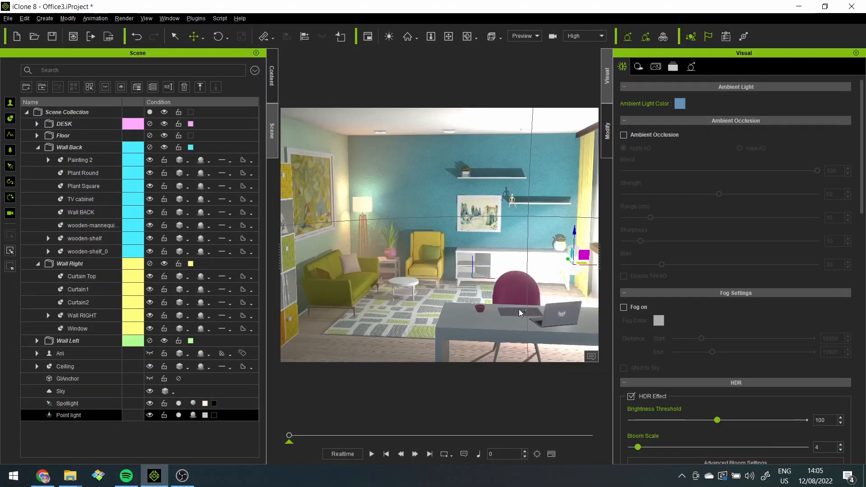
pyautogui.moveTo(519, 310); pyautogui.dragTo(451, 311, button='middle')
pyautogui.moveTo(497, 235); pyautogui.dragTo(497, 172)
pyautogui.moveTo(531, 206); pyautogui.dragTo(578, 204)
pyautogui.moveTo(479, 255); pyautogui.dragTo(465, 260, button='right')
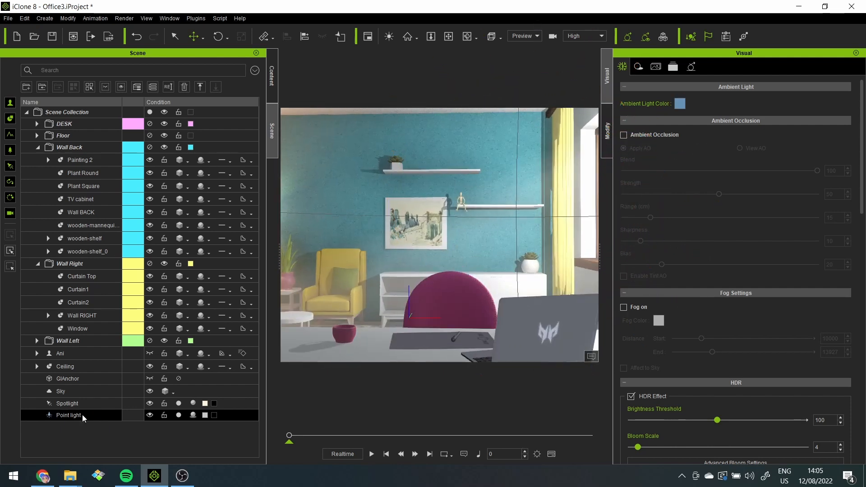
# Pick a new volumetric scatter color for the point light
pyautogui.doubleClick(84, 419)
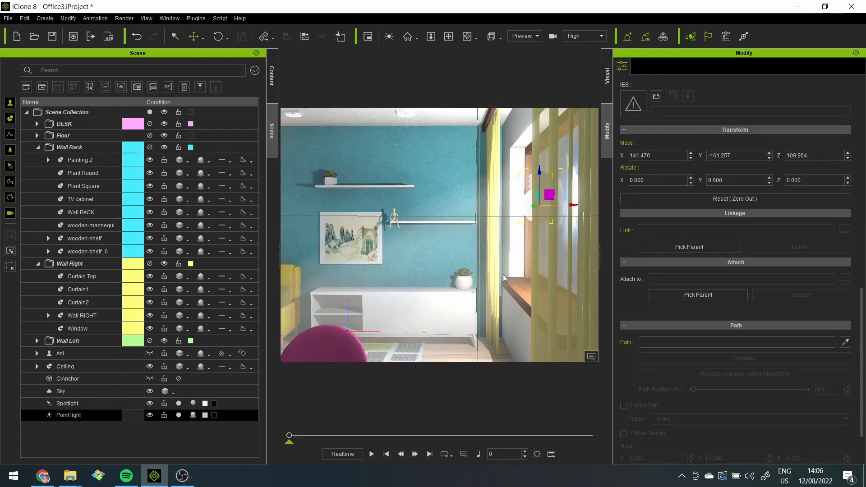
pyautogui.scroll(8, 716, 256)
pyautogui.click(834, 298)
pyautogui.click(394, 217)
pyautogui.click(489, 324)
# Set the point light's shadow color to blue
pyautogui.scroll(5, 744, 312)
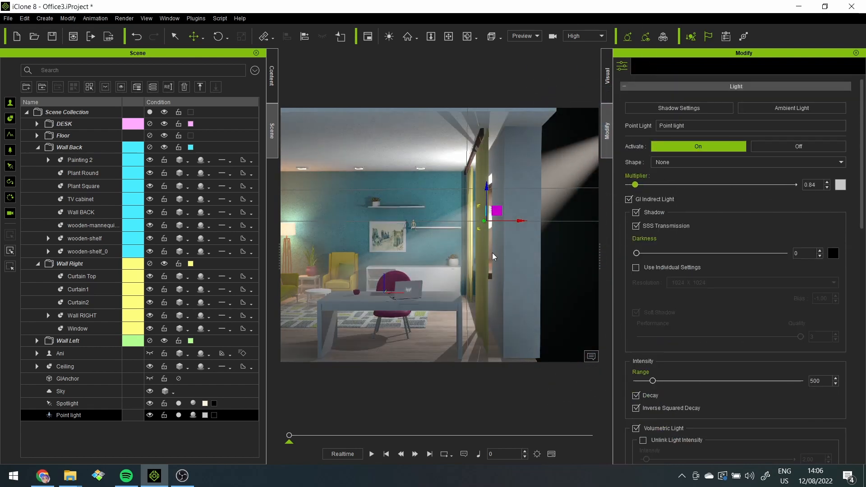
pyautogui.moveTo(493, 254); pyautogui.dragTo(524, 241, button='middle')
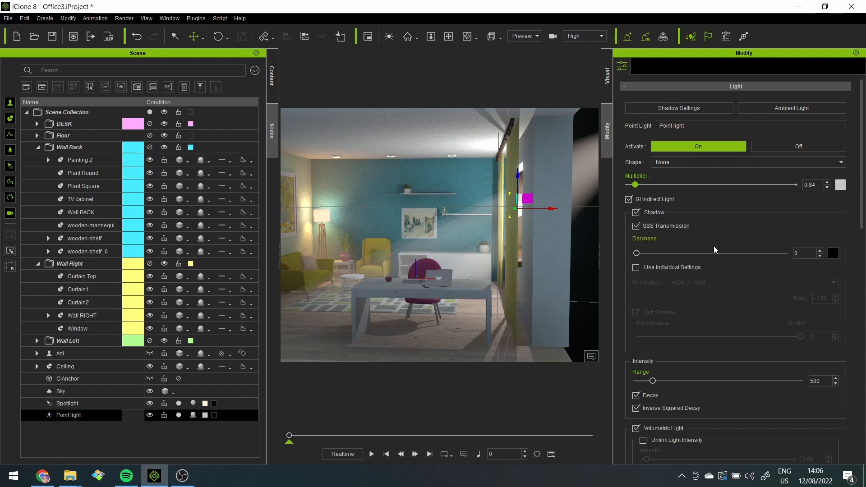
pyautogui.click(833, 253)
pyautogui.click(369, 218)
pyautogui.click(266, 233)
# Raise the point light's volumetric eccentricity to 0.66
pyautogui.moveTo(395, 260); pyautogui.dragTo(496, 256, button='right')
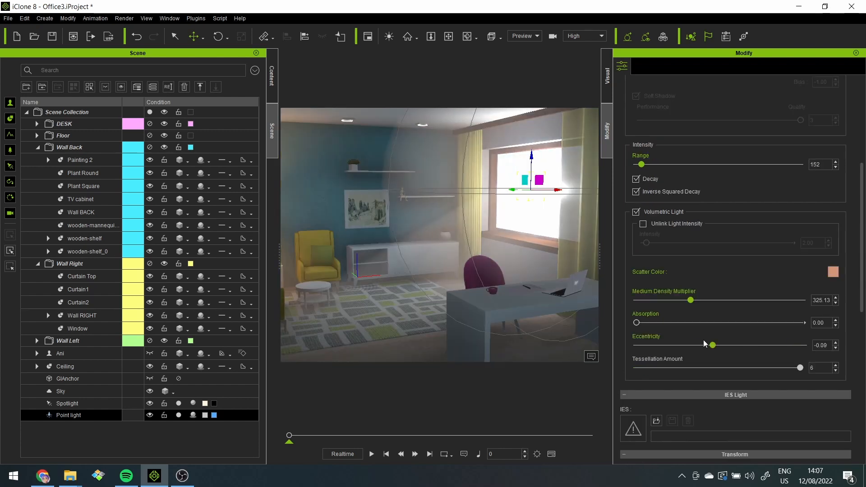
pyautogui.moveTo(704, 339); pyautogui.dragTo(769, 332)
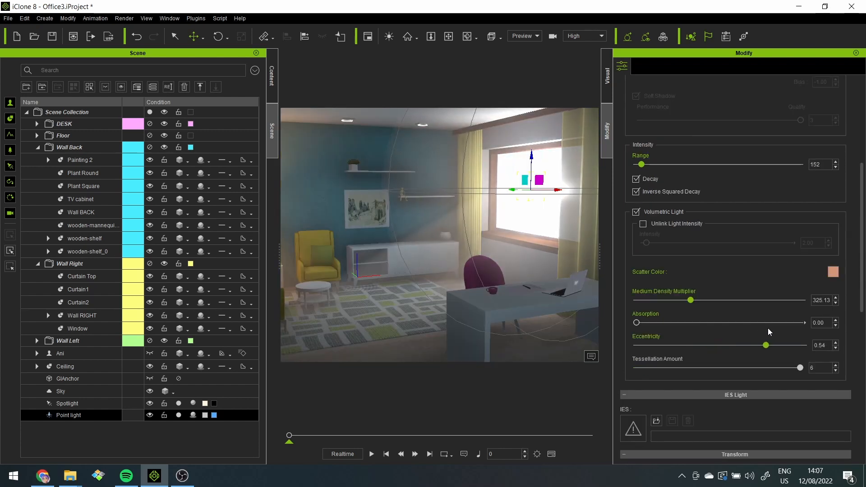
pyautogui.moveTo(409, 266); pyautogui.dragTo(374, 261, button='right')
pyautogui.moveTo(775, 345)
pyautogui.mouseDown()
pyautogui.moveTo(797, 339)
pyautogui.moveTo(776, 346)
pyautogui.mouseUp()
pyautogui.moveTo(472, 253); pyautogui.dragTo(489, 273, button='right')
pyautogui.moveTo(489, 273); pyautogui.dragTo(434, 254, button='right')
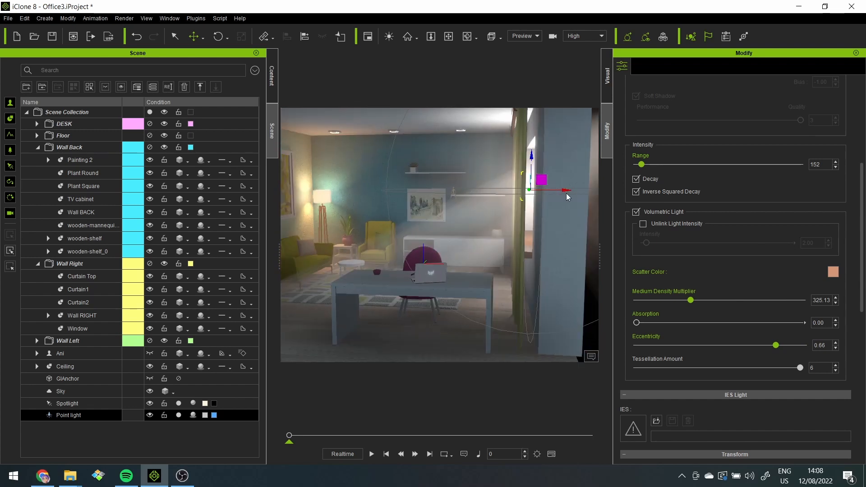
# Shift the point light slightly along the X axis at the window and set its volumetric eccentricity to 0.78
pyautogui.moveTo(566, 192)
pyautogui.mouseDown()
pyautogui.moveTo(588, 197)
pyautogui.moveTo(575, 203)
pyautogui.mouseUp()
pyautogui.scroll(-1, 421, 277)
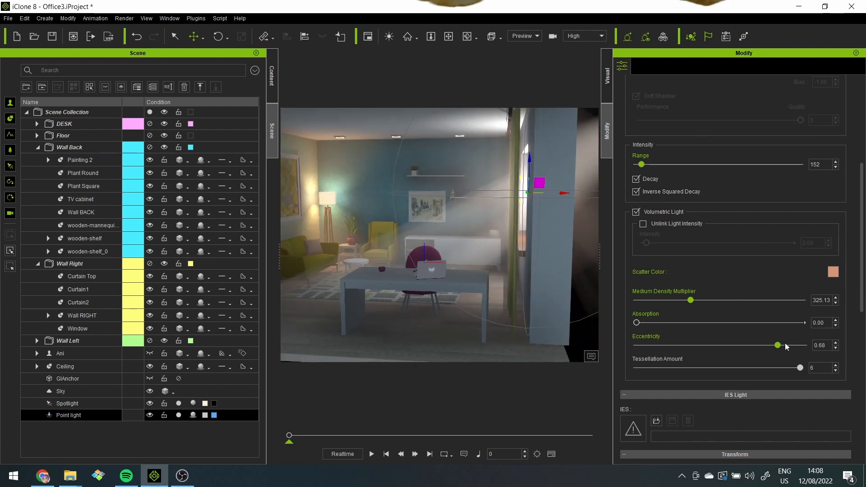
pyautogui.moveTo(777, 345); pyautogui.dragTo(788, 345)
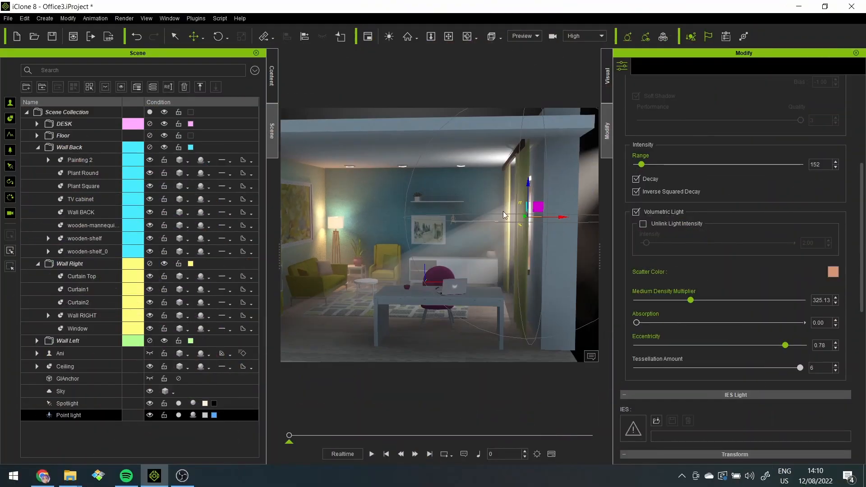
# Duplicate the point light along the X axis, placing the copy farther inside the room
pyautogui.moveTo(557, 219); pyautogui.dragTo(415, 221)
pyautogui.scroll(2, 416, 221)
# Hide the original point light, the spotlight and the sky in the scene list
pyautogui.click(150, 415)
pyautogui.click(150, 404)
pyautogui.click(150, 391)
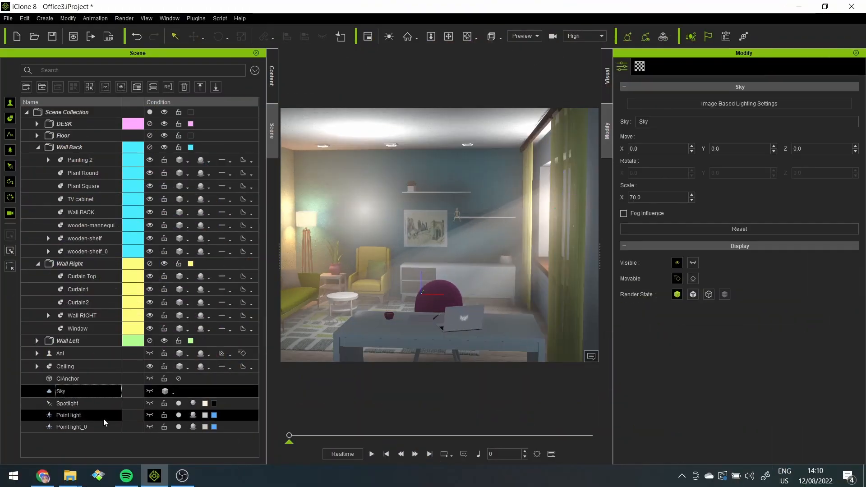
# Set the light color of the duplicated point light inside the room to dark blue
pyautogui.click(74, 426)
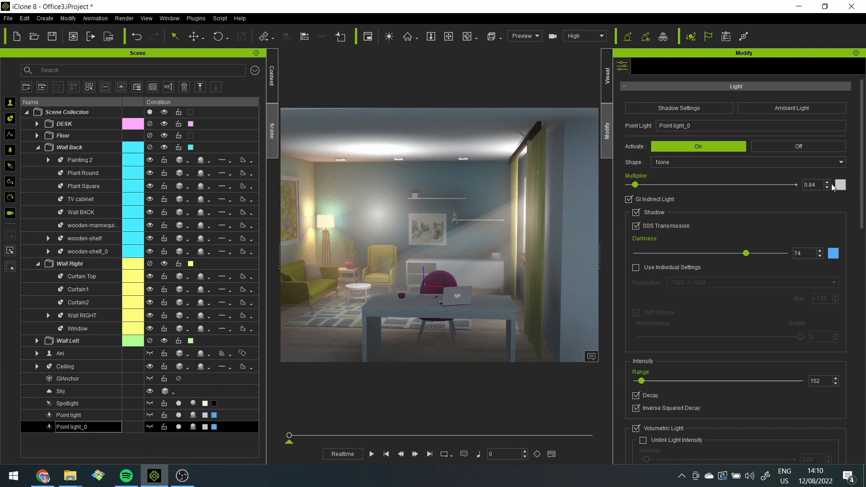
pyautogui.click(840, 185)
pyautogui.click(318, 176)
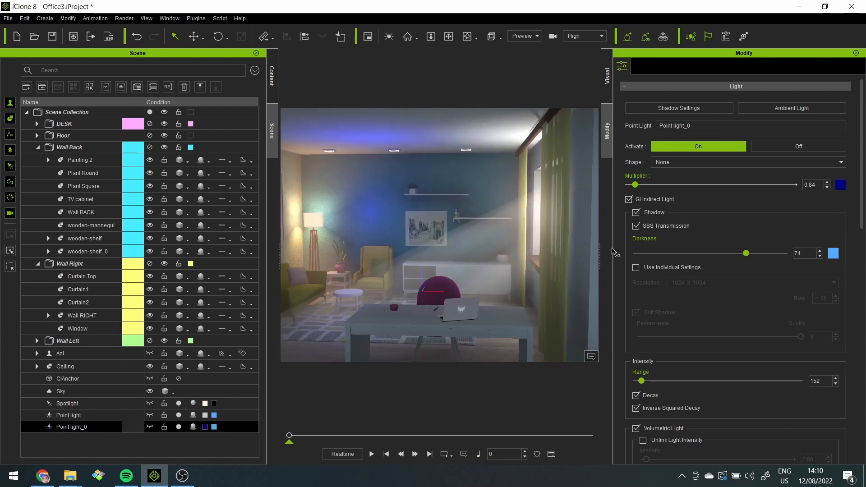
# Set the light color of Room back_0 beside the bookshelf to a pale peach
pyautogui.moveTo(459, 137); pyautogui.dragTo(186, 38)
pyautogui.click(184, 67)
pyautogui.click(212, 223)
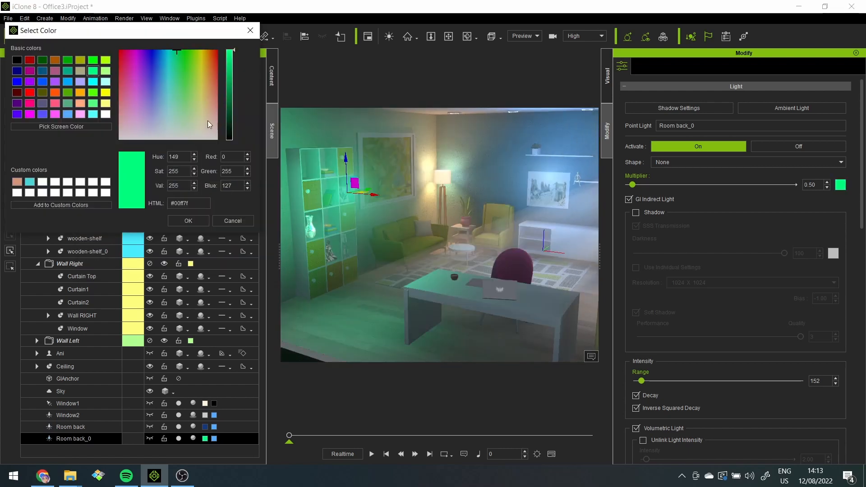
pyautogui.click(202, 121)
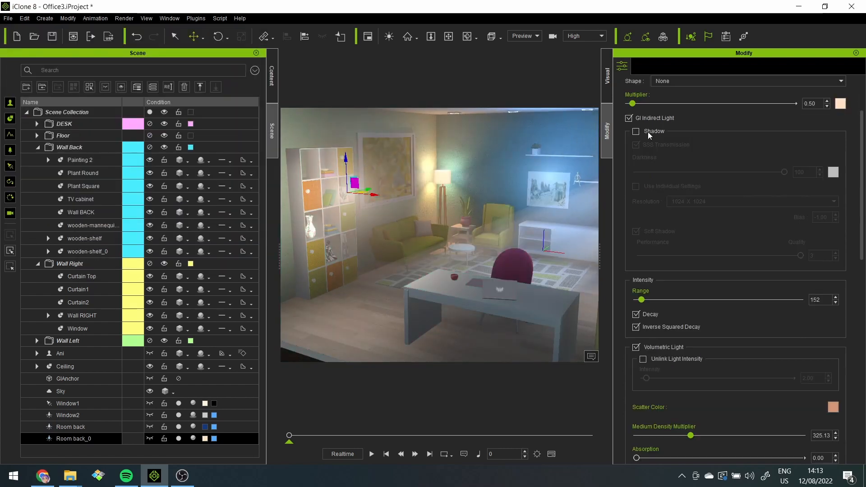
pyautogui.keyDown('alt'); pyautogui.moveTo(568, 269); pyautogui.dragTo(400, 286, button='right'); pyautogui.keyUp('alt')
pyautogui.scroll(5, 400, 286)
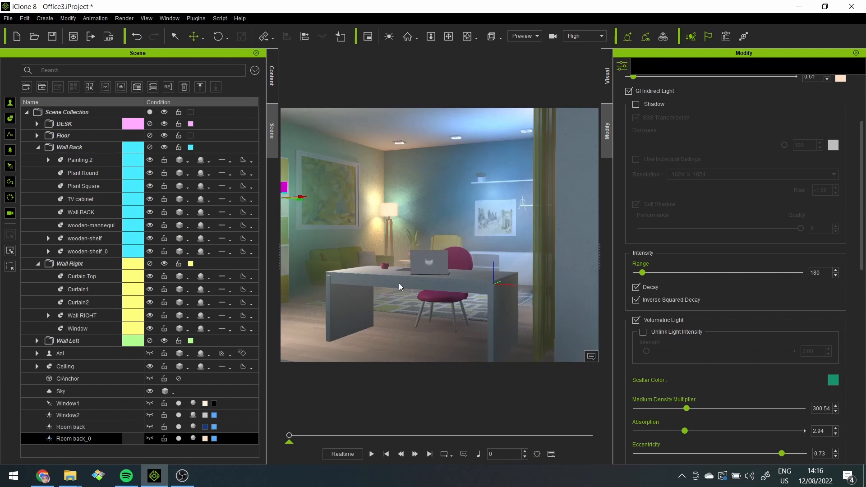
pyautogui.scroll(-3, 364, 227)
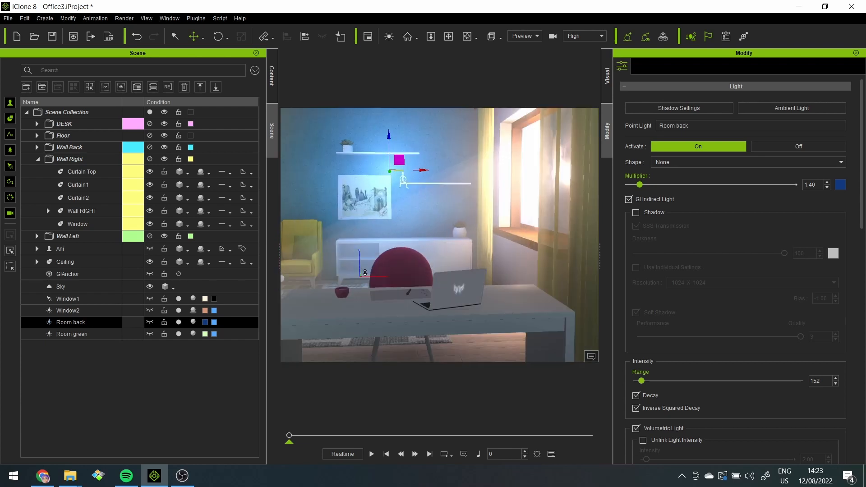
# Pick a blue volumetric scatter color for the Room back light and save the project
pyautogui.scroll(-5, 693, 320)
pyautogui.click(833, 271)
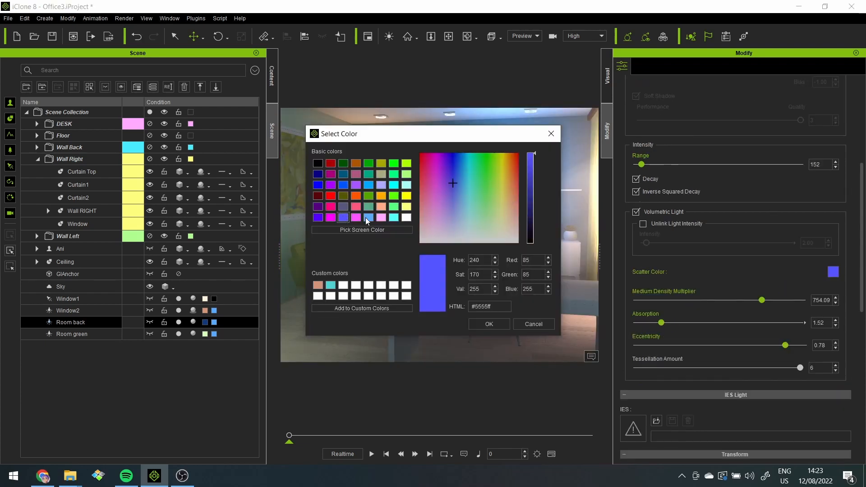
pyautogui.click(72, 334)
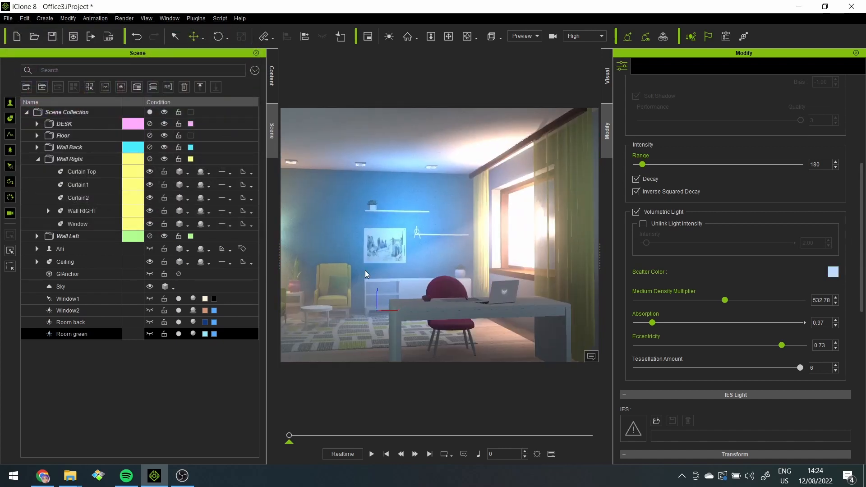
pyautogui.hotkey('ctrl', 's')
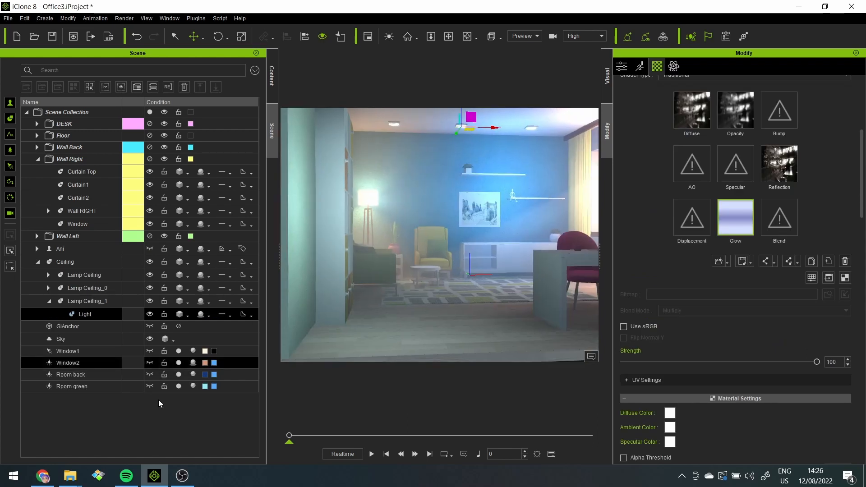
# Review the Room green light's settings and its effect on the room from different angles
pyautogui.click(97, 386)
pyautogui.scroll(-8, 720, 354)
pyautogui.scroll(3, 720, 358)
pyautogui.click(635, 183)
pyautogui.moveTo(496, 252); pyautogui.dragTo(451, 258, button='right')
pyautogui.scroll(-4, 451, 257)
pyautogui.scroll(4, 461, 264)
pyautogui.moveTo(482, 257); pyautogui.dragTo(462, 263, button='middle')
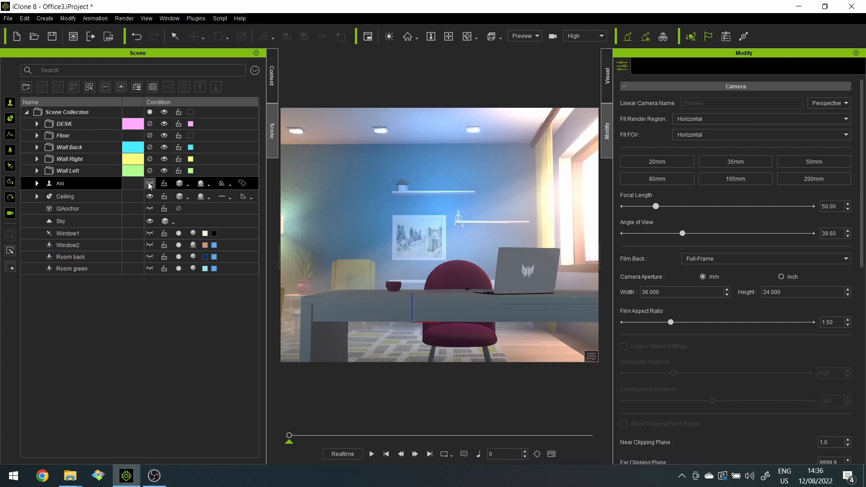
# Make the character Ani visible at the desk and open the Face Key editor for the character
pyautogui.click(149, 183)
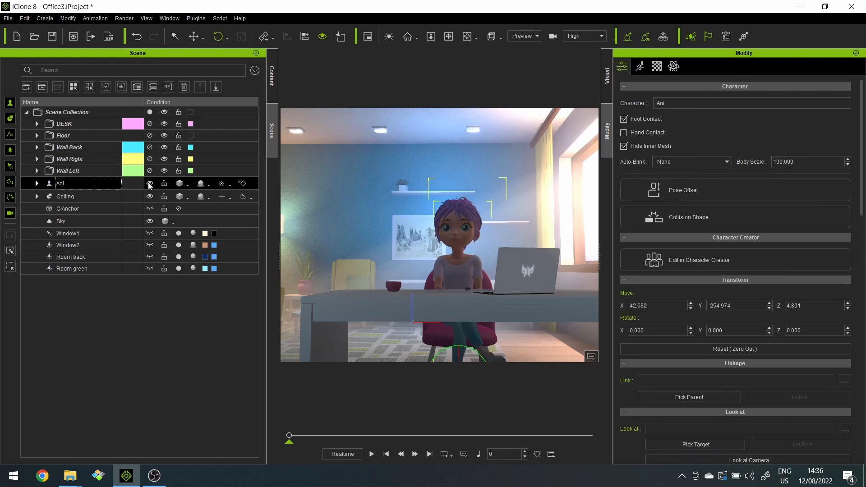
pyautogui.scroll(-5, 433, 279)
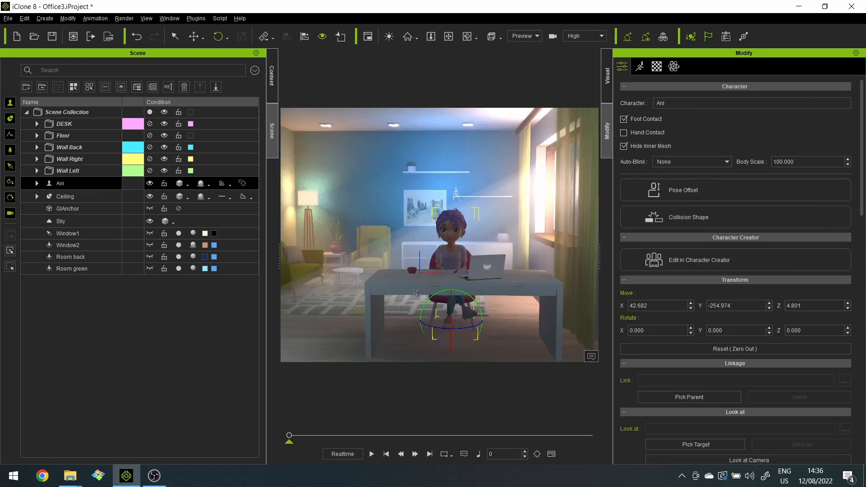
pyautogui.keyDown('alt'); pyautogui.moveTo(451, 276); pyautogui.dragTo(627, 255); pyautogui.keyUp('alt')
pyautogui.moveTo(627, 255); pyautogui.dragTo(582, 280, button='right')
pyautogui.scroll(4, 524, 272)
pyautogui.moveTo(459, 275); pyautogui.dragTo(276, 270, button='right')
pyautogui.scroll(-3, 415, 244)
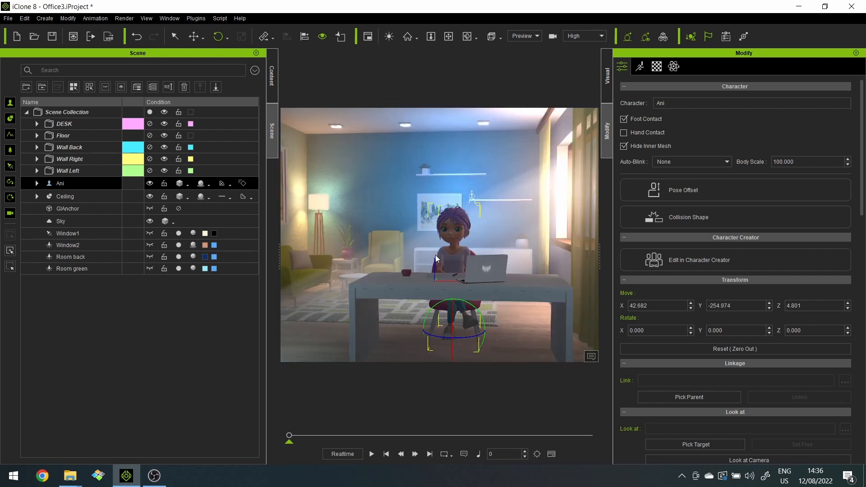
pyautogui.scroll(3, 445, 285)
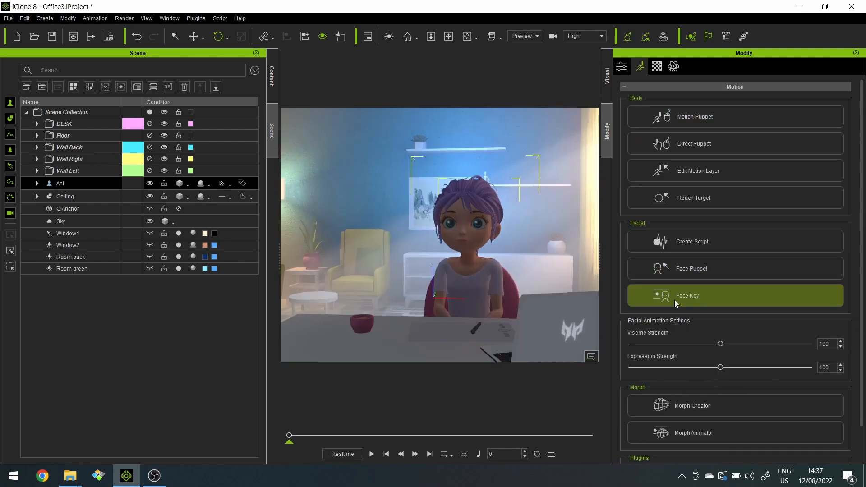
pyautogui.click(675, 300)
# Create a point light and move it in front of the character at the desk
pyautogui.click(45, 18)
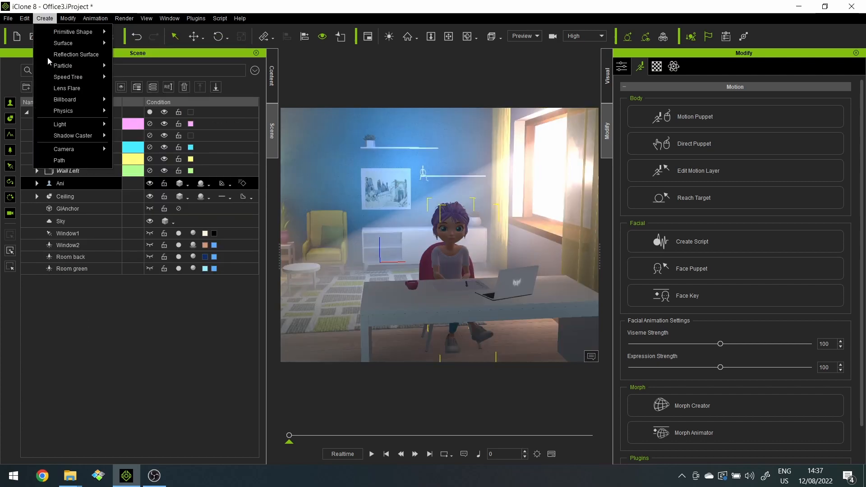
pyautogui.moveTo(101, 127)
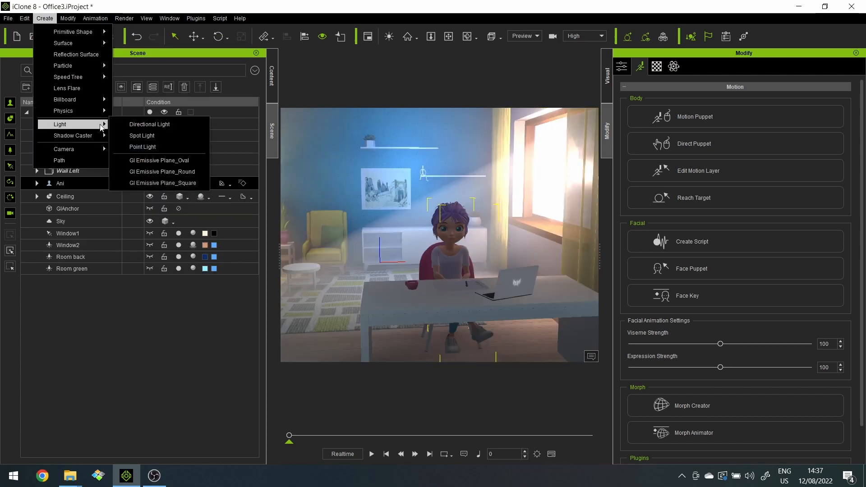
pyautogui.click(142, 147)
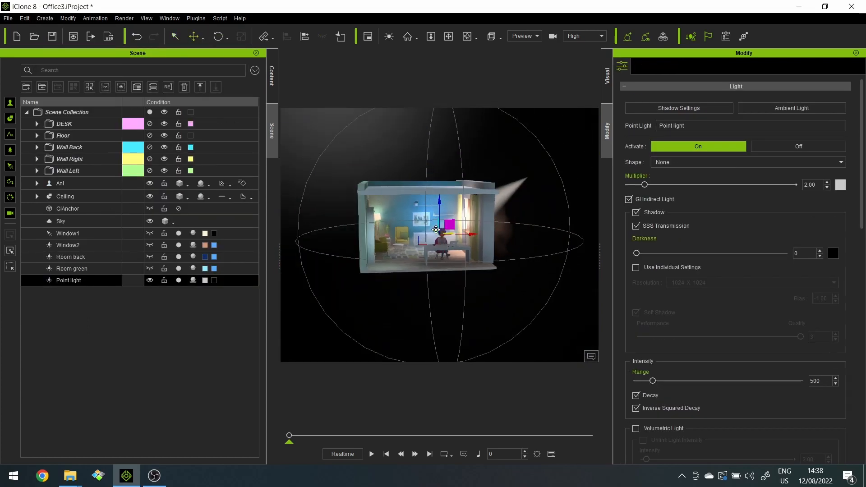
pyautogui.moveTo(435, 230); pyautogui.dragTo(494, 298)
pyautogui.moveTo(494, 298); pyautogui.dragTo(492, 239, button='right')
pyautogui.scroll(6, 436, 235)
pyautogui.moveTo(380, 256); pyautogui.dragTo(509, 280, button='middle')
# Turn off shadow casting for the new point light and hide its marker in the viewport
pyautogui.click(193, 280)
pyautogui.click(193, 280)
pyautogui.click(193, 280)
pyautogui.keyDown('alt'); pyautogui.moveTo(568, 298); pyautogui.dragTo(595, 271); pyautogui.keyUp('alt')
pyautogui.press('h')
# Set the new point light's color to blue and its multiplier to about 1.06
pyautogui.click(840, 185)
pyautogui.click(461, 181)
pyautogui.click(492, 324)
pyautogui.moveTo(645, 185); pyautogui.dragTo(636, 185)
# Compare the scene with the blue point light switched off and on, checking the character up close and from farther away
pyautogui.click(179, 280)
pyautogui.click(179, 280)
pyautogui.moveTo(451, 262); pyautogui.dragTo(408, 265, button='right')
pyautogui.scroll(5, 407, 267)
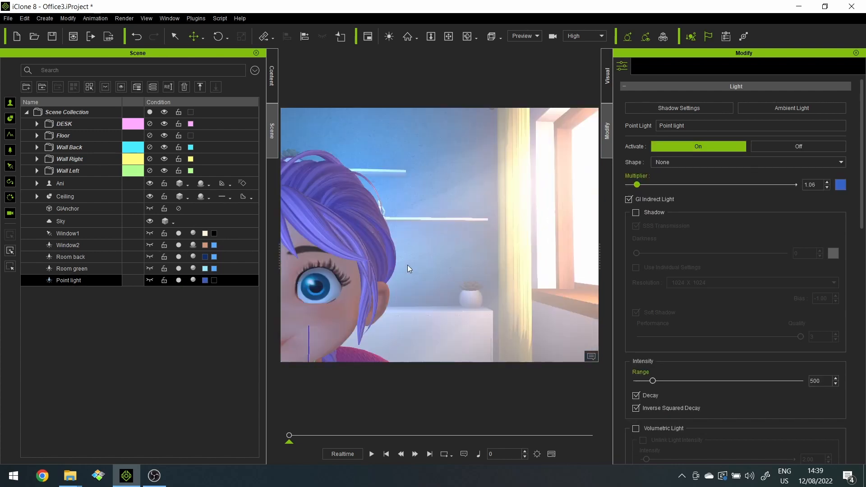
pyautogui.scroll(-4, 438, 267)
pyautogui.scroll(-4, 437, 270)
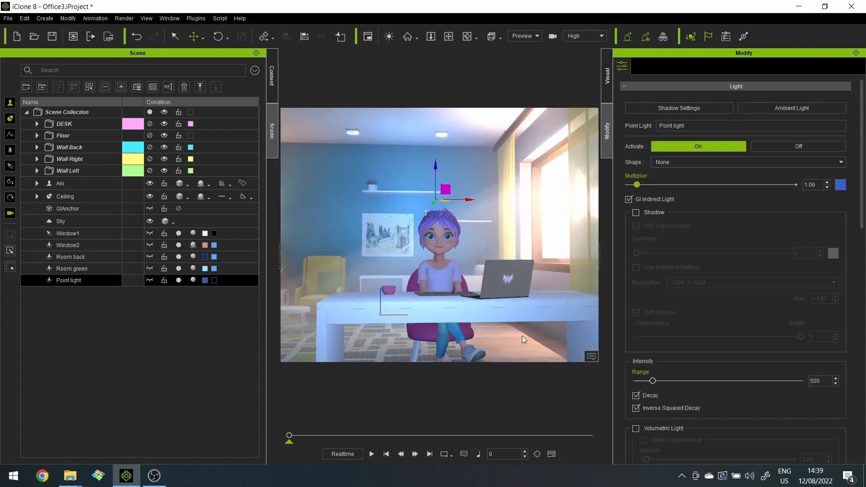
pyautogui.scroll(-3, 452, 240)
pyautogui.moveTo(498, 253)
pyautogui.keyDown('alt'); pyautogui.mouseDown()
pyautogui.moveTo(420, 252)
pyautogui.moveTo(507, 255)
pyautogui.mouseUp(); pyautogui.keyUp('alt')
pyautogui.scroll(5, 507, 255)
pyautogui.scroll(-3, 496, 252)
pyautogui.scroll(-3, 727, 315)
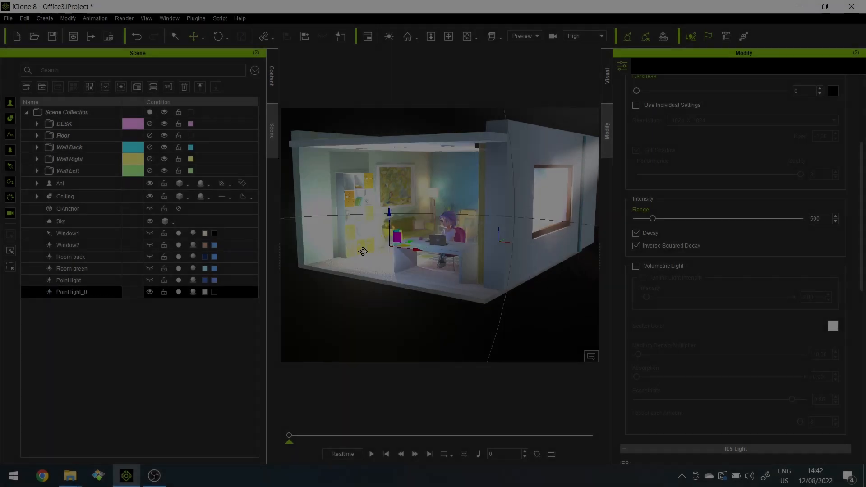
# Move Point light_0 in front of the desk and raise it along the Z axis
pyautogui.moveTo(363, 251); pyautogui.dragTo(374, 271)
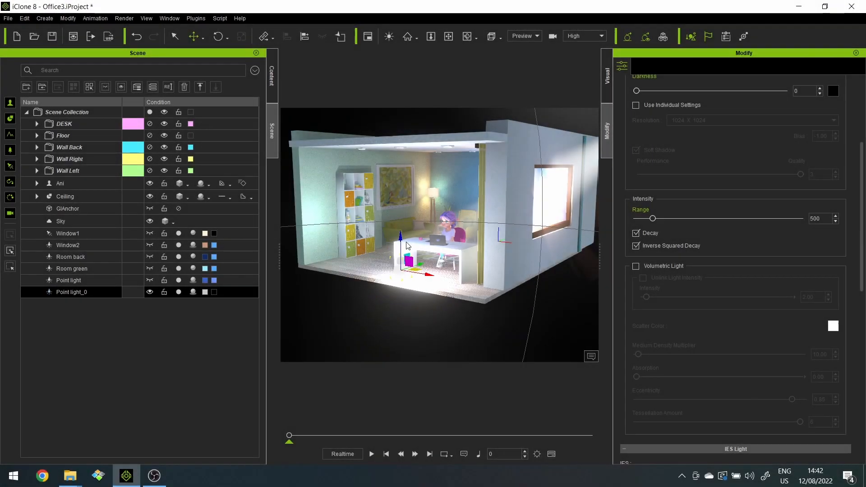
pyautogui.moveTo(399, 233); pyautogui.dragTo(399, 177)
pyautogui.scroll(5, 356, 251)
pyautogui.moveTo(356, 252); pyautogui.dragTo(479, 271, button='right')
# Reduce the range of Point light_0 to about 97
pyautogui.moveTo(653, 219); pyautogui.dragTo(639, 219)
pyautogui.scroll(3, 477, 253)
pyautogui.press('f')
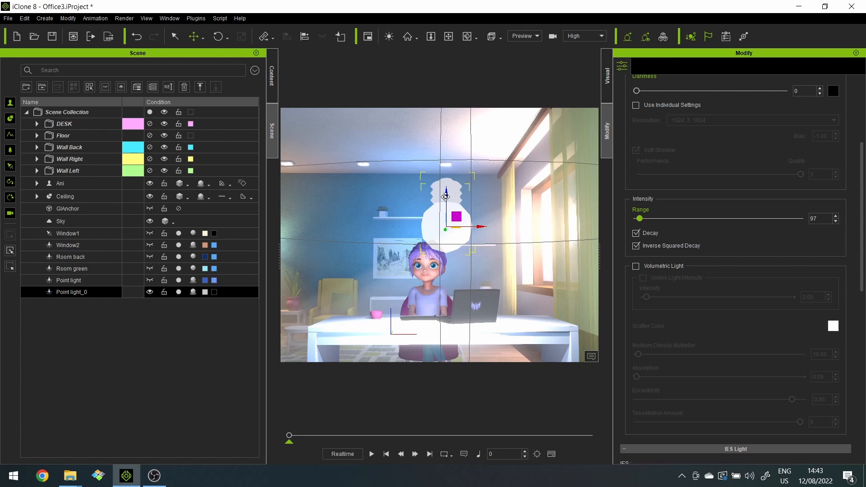
# Lower Point light_0 toward the character's head and turn off its shadow
pyautogui.moveTo(445, 197); pyautogui.dragTo(446, 227)
pyautogui.click(192, 292)
pyautogui.moveTo(444, 216); pyautogui.dragTo(494, 219, button='right')
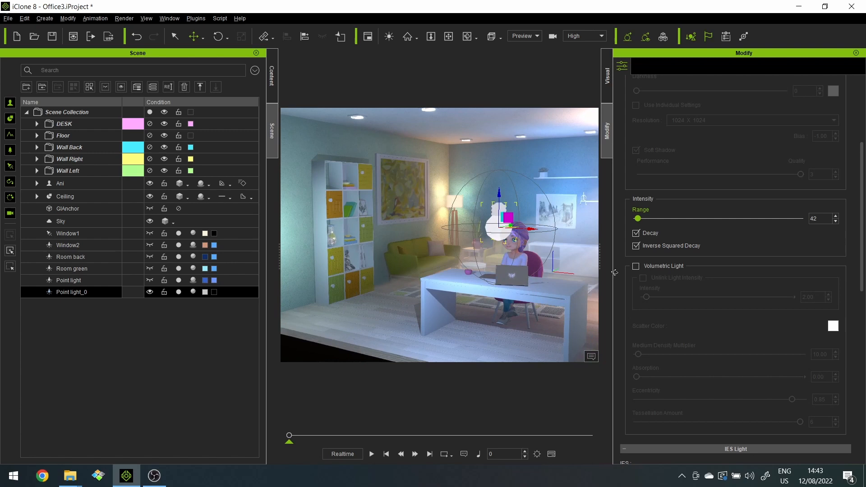
pyautogui.scroll(4, 706, 180)
pyautogui.scroll(-10, 701, 294)
pyautogui.scroll(5, 700, 294)
pyautogui.moveTo(638, 168); pyautogui.dragTo(677, 208)
pyautogui.hotkey('ctrl', 'z')
# Change the shape of Point light_0 to Rectangle and set its width to about 44.25
pyautogui.scroll(5, 700, 223)
pyautogui.click(668, 162)
pyautogui.click(660, 184)
pyautogui.scroll(5, 540, 261)
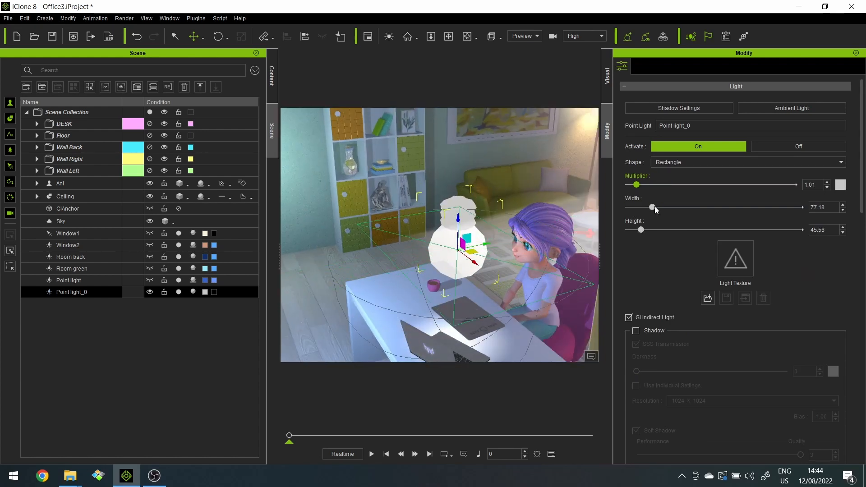
pyautogui.moveTo(652, 207); pyautogui.dragTo(641, 207)
# Reposition the rectangular light in front of the character's head and tilt it toward the face
pyautogui.keyDown('alt'); pyautogui.moveTo(496, 270); pyautogui.dragTo(406, 280); pyautogui.keyUp('alt')
pyautogui.scroll(5, 353, 287)
pyautogui.scroll(-4, 352, 287)
pyautogui.moveTo(515, 245); pyautogui.dragTo(438, 266)
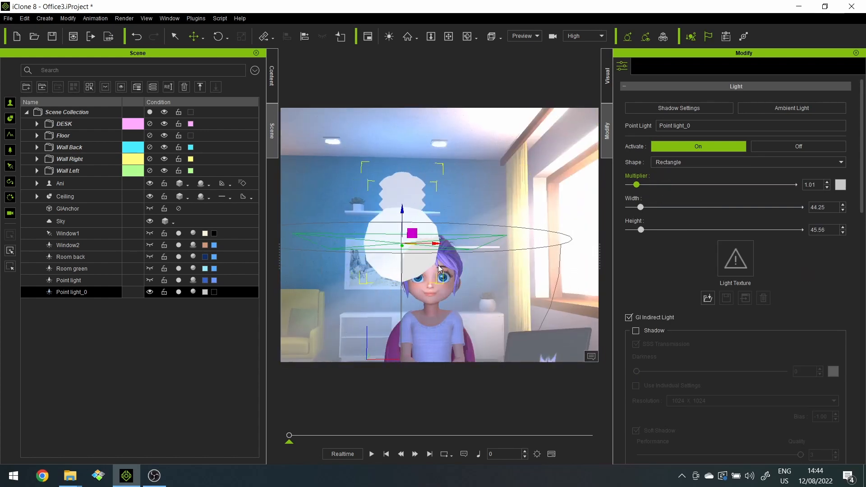
pyautogui.moveTo(440, 268); pyautogui.dragTo(405, 295, button='right')
pyautogui.moveTo(420, 207); pyautogui.dragTo(433, 251)
pyautogui.press('w')
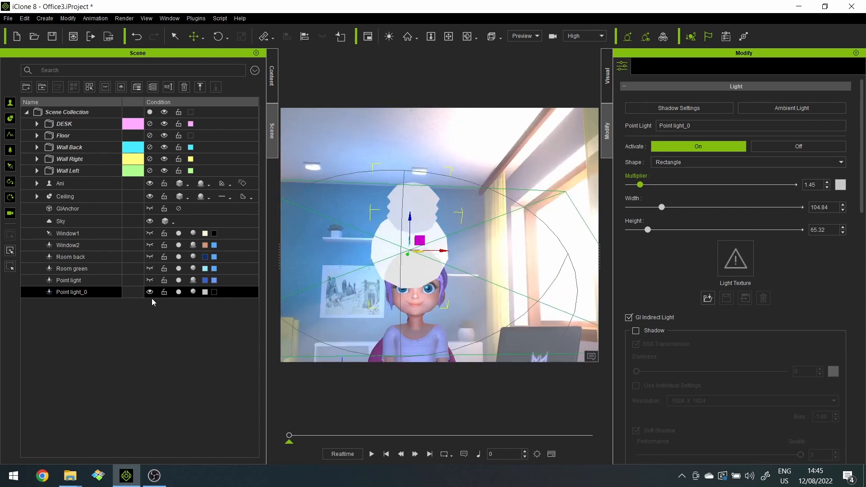
# Hide Point light_0 in the viewport and slightly adjust its intensity range
pyautogui.click(150, 293)
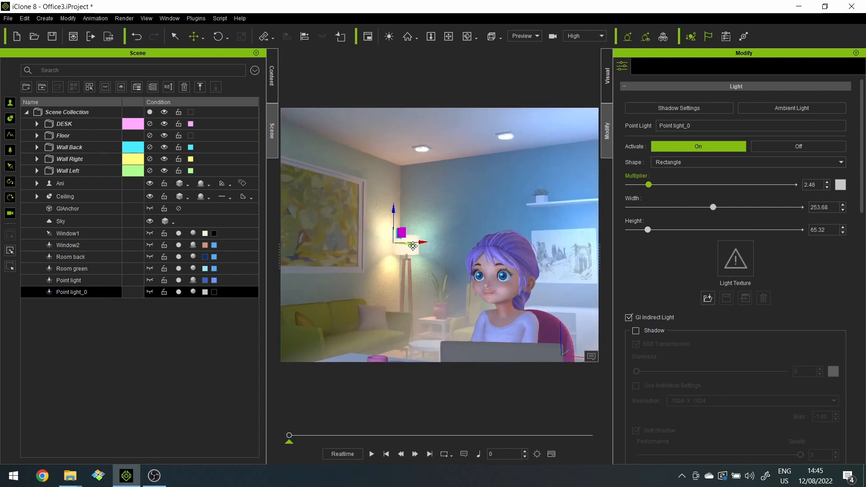
pyautogui.scroll(-4, 688, 299)
pyautogui.moveTo(638, 390); pyautogui.dragTo(637, 390)
pyautogui.click(836, 389)
pyautogui.scroll(4, 778, 391)
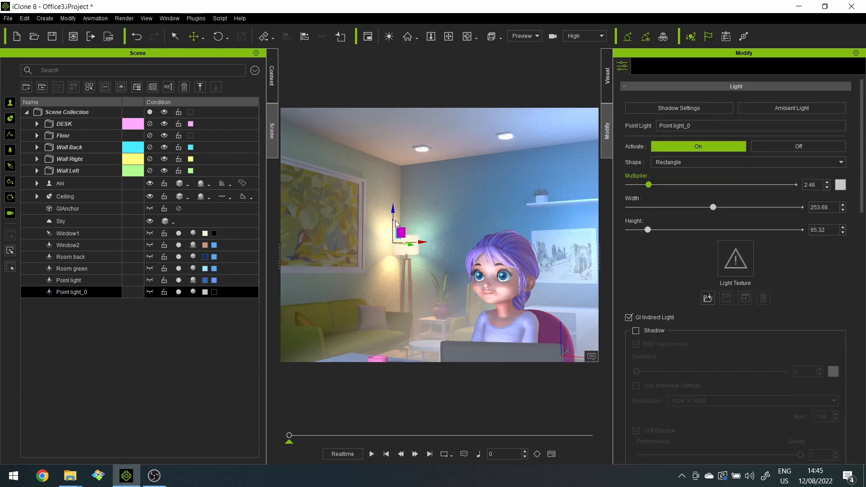
# Undo the last move of Point light_0 and check the lighting on the character from the front
pyautogui.hotkey('ctrl', 'z')
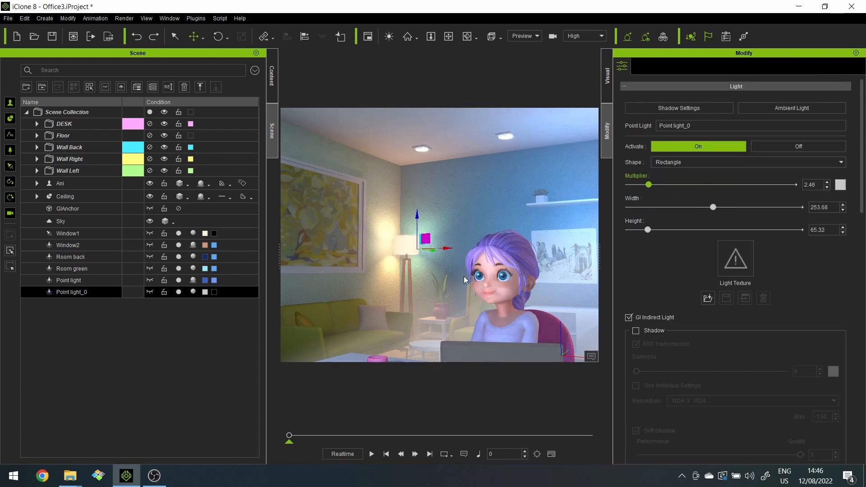
pyautogui.moveTo(375, 271); pyautogui.dragTo(410, 226, button='middle')
pyautogui.scroll(-4, 449, 273)
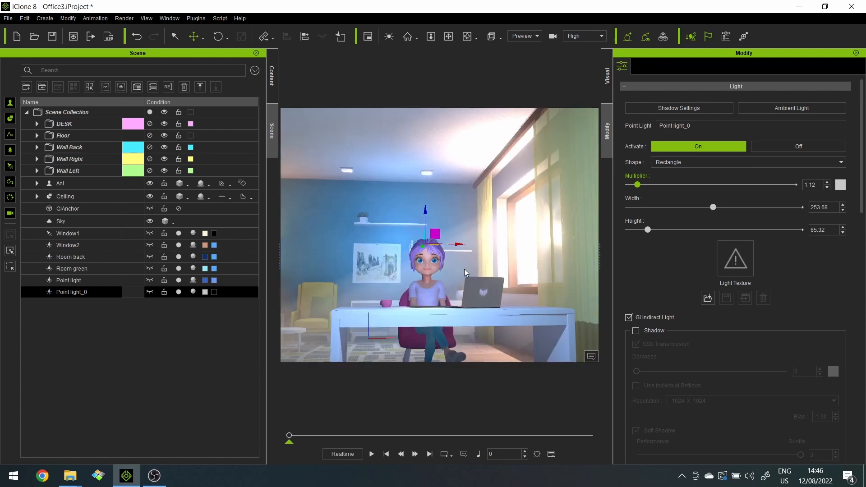
pyautogui.scroll(5, 410, 266)
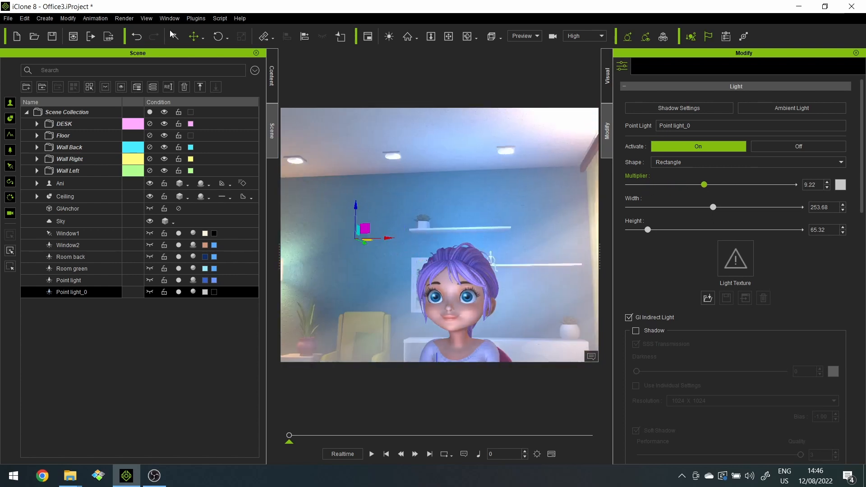
# Try showing Point light_0, rotating it slightly beside the character and raising its multiplier to 10
pyautogui.click(218, 36)
pyautogui.click(150, 292)
pyautogui.scroll(-4, 415, 223)
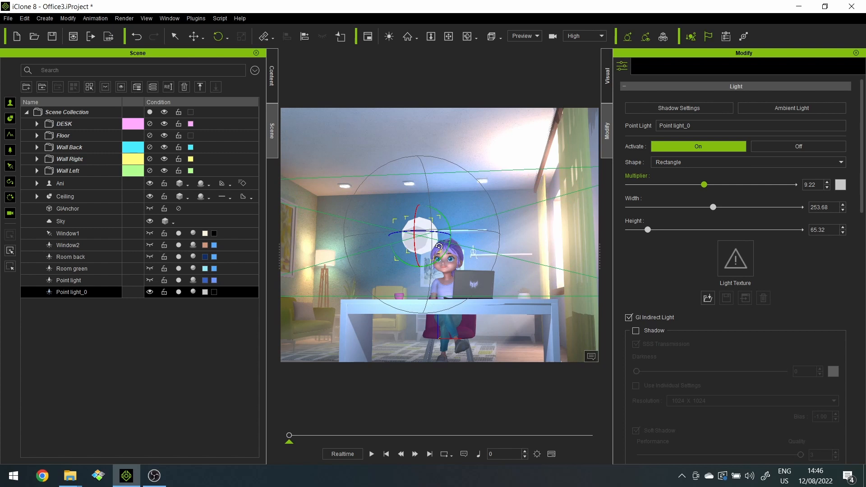
pyautogui.moveTo(421, 240); pyautogui.dragTo(420, 207, button='right')
pyautogui.moveTo(457, 237)
pyautogui.mouseDown()
pyautogui.moveTo(468, 237)
pyautogui.moveTo(460, 237)
pyautogui.mouseUp()
pyautogui.moveTo(460, 237); pyautogui.dragTo(514, 239, button='right')
pyautogui.scroll(3, 497, 244)
pyautogui.moveTo(703, 184)
pyautogui.mouseDown()
pyautogui.moveTo(670, 195)
pyautogui.moveTo(710, 193)
pyautogui.mouseUp()
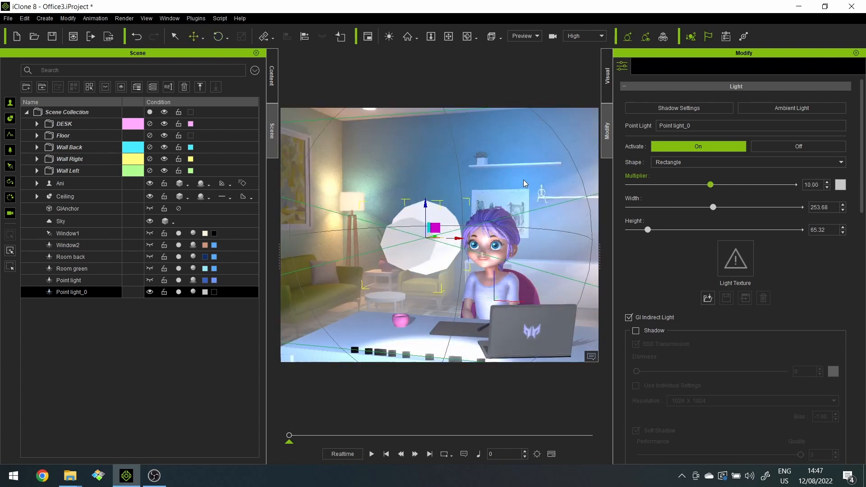
# Undo the recent rotation, multiplier, visibility and placement changes of Point light_0
pyautogui.hotkey('ctrl', 'z')
pyautogui.hotkey('ctrl', 'z')
pyautogui.hotkey('ctrl', 'z')
pyautogui.hotkey('ctrl', 'z')
pyautogui.hotkey('ctrl', 'z')
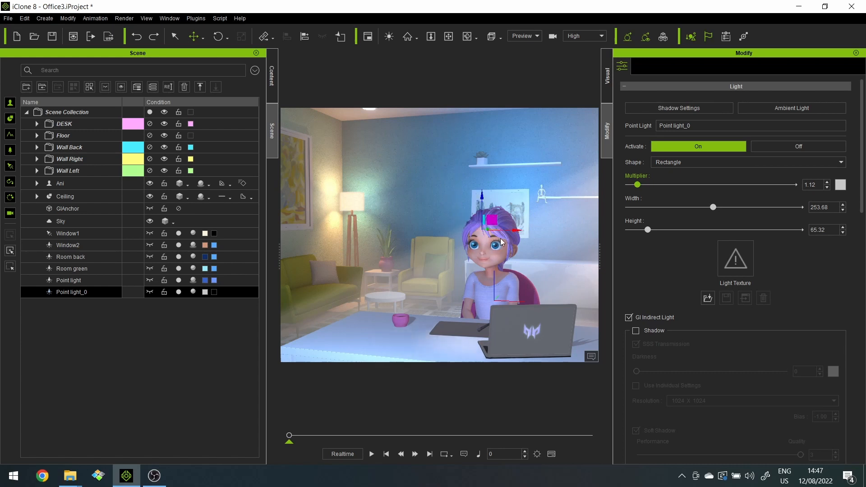
pyautogui.scroll(3, 519, 271)
pyautogui.moveTo(520, 302); pyautogui.dragTo(586, 222, button='right')
pyautogui.scroll(-6, 586, 222)
pyautogui.scroll(2, 586, 222)
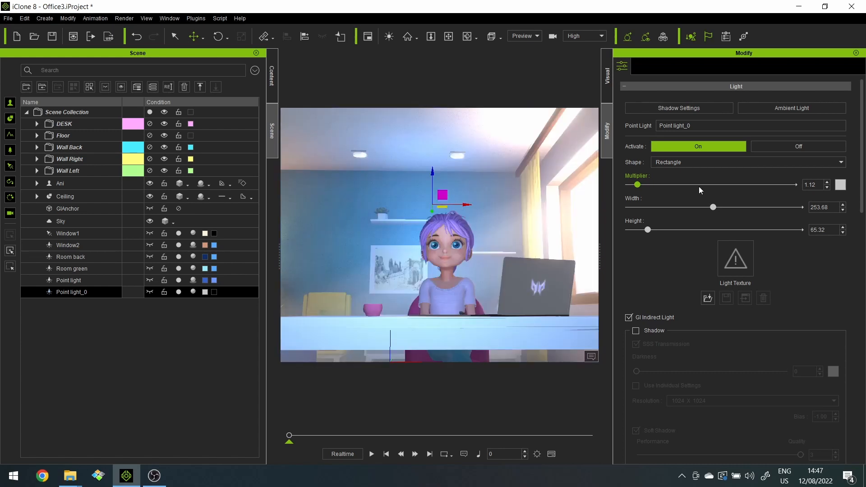
# Tint Point light_0 a pale pink and check its effect on the character from the front
pyautogui.click(840, 184)
pyautogui.moveTo(272, 195); pyautogui.dragTo(275, 195)
pyautogui.click(249, 288)
pyautogui.moveTo(518, 271); pyautogui.dragTo(455, 270, button='right')
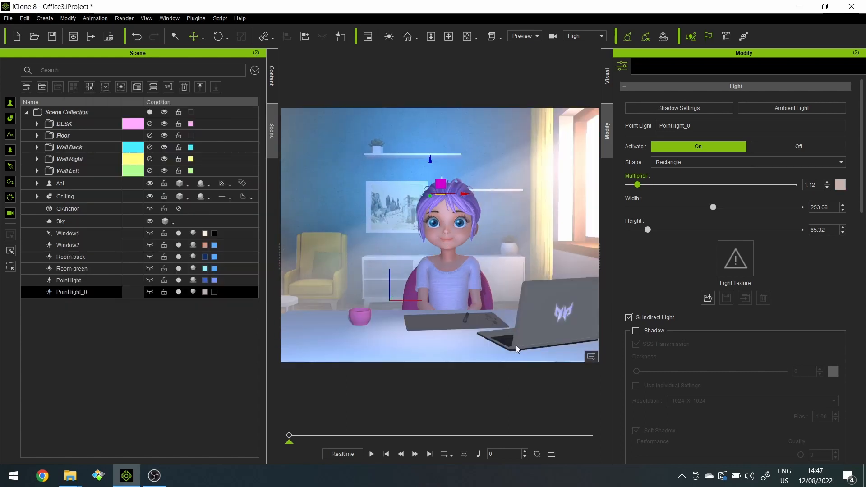
pyautogui.scroll(5, 455, 253)
pyautogui.click(841, 185)
pyautogui.moveTo(532, 174); pyautogui.dragTo(531, 162)
pyautogui.moveTo(434, 136); pyautogui.dragTo(182, 98)
pyautogui.click(238, 288)
# Resize Point light_0's rectangular shape to a width of 272.12 and a height of 53.47
pyautogui.scroll(-10, 708, 316)
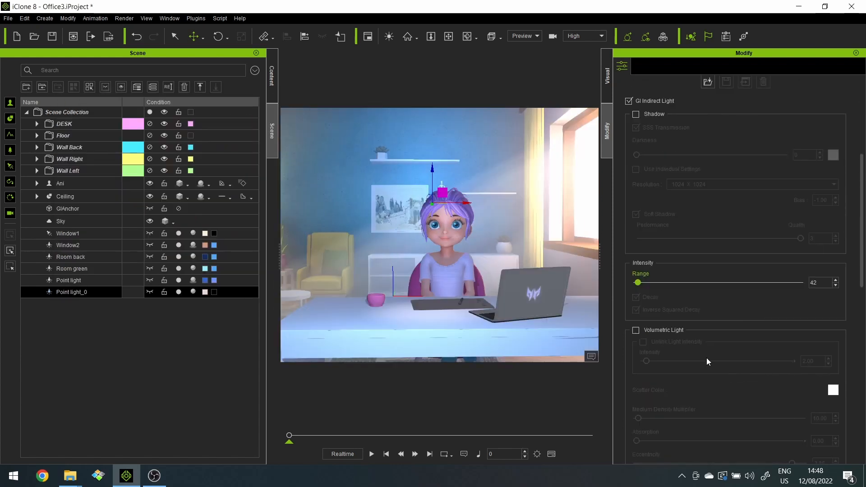
pyautogui.scroll(10, 712, 353)
pyautogui.moveTo(648, 229); pyautogui.dragTo(788, 230)
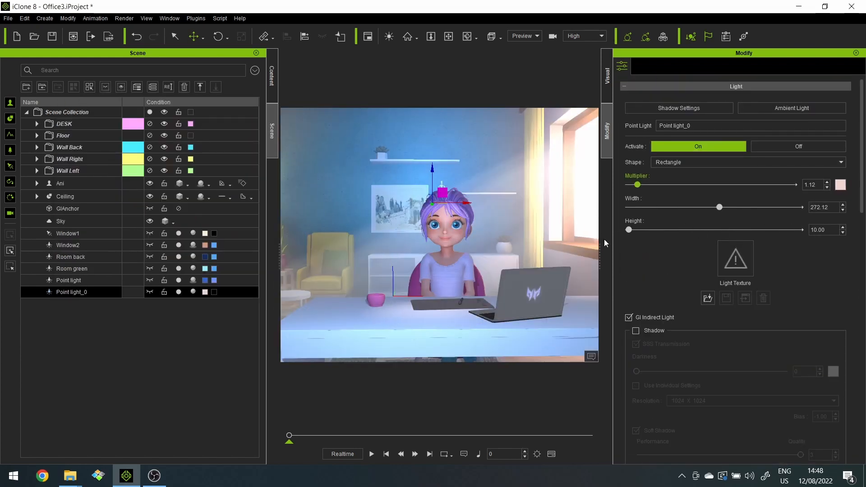
# Show Point light_0, rotate it towards the character, hide it again and slightly adjust its multiplier
pyautogui.click(150, 292)
pyautogui.moveTo(452, 172); pyautogui.dragTo(359, 147, button='right')
pyautogui.press('e')
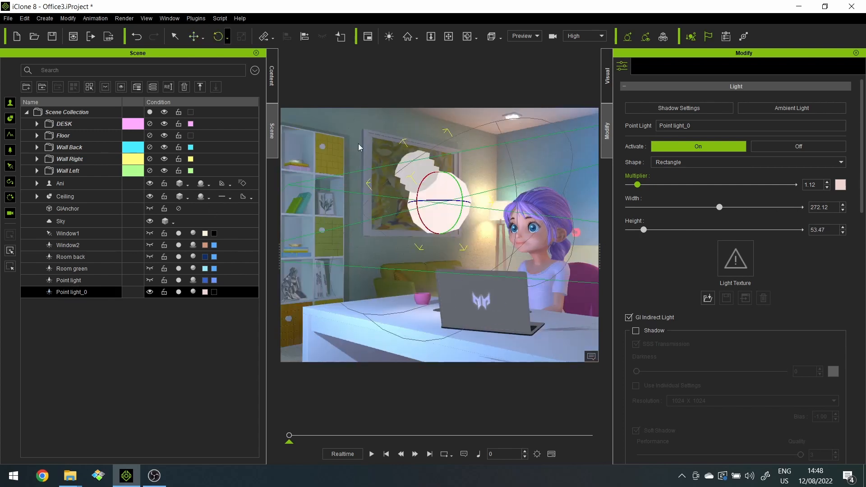
pyautogui.moveTo(465, 204); pyautogui.dragTo(541, 212)
pyautogui.click(150, 292)
pyautogui.moveTo(636, 185); pyautogui.dragTo(636, 186)
pyautogui.keyDown('alt'); pyautogui.moveTo(568, 212); pyautogui.dragTo(574, 250); pyautogui.keyUp('alt')
# Toggle Point light and Point light_0 to compare how each one affects the room and the character
pyautogui.click(179, 281)
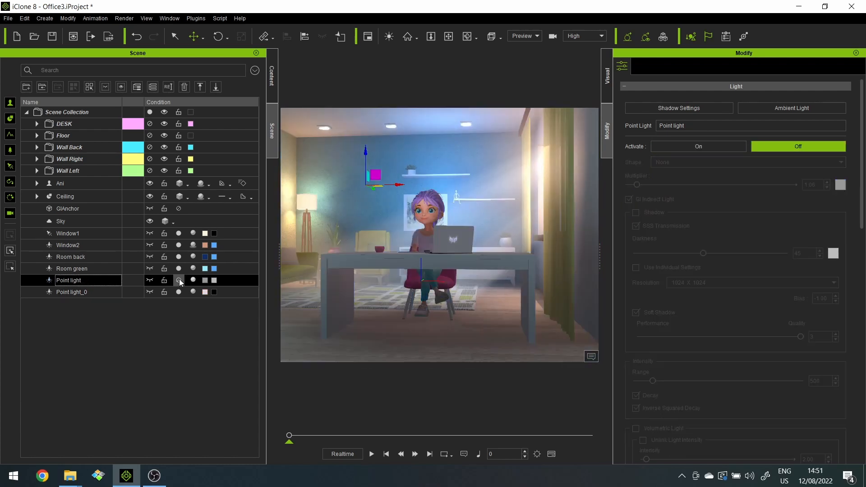
pyautogui.moveTo(434, 268); pyautogui.dragTo(465, 270, button='middle')
pyautogui.click(179, 281)
pyautogui.click(179, 293)
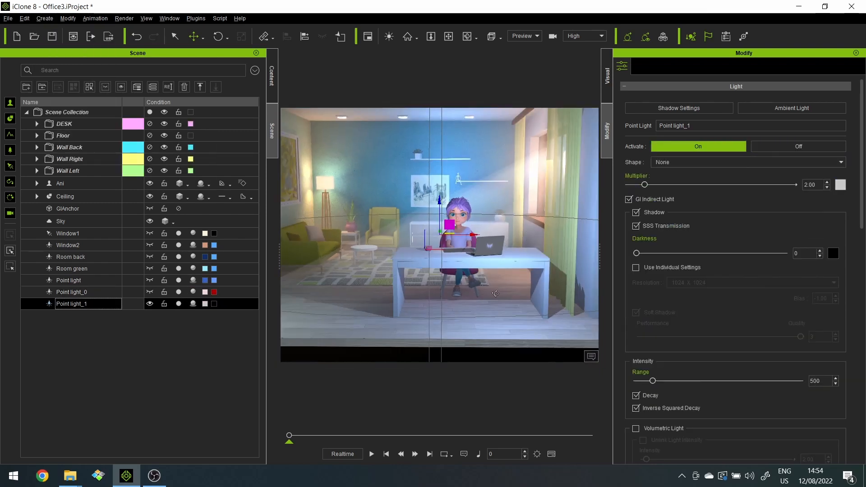
# Position Point light_1 near the character's head, set its multiplier to 0.34 and save the project
pyautogui.moveTo(496, 293); pyautogui.dragTo(473, 263, button='right')
pyautogui.moveTo(465, 228); pyautogui.dragTo(453, 230)
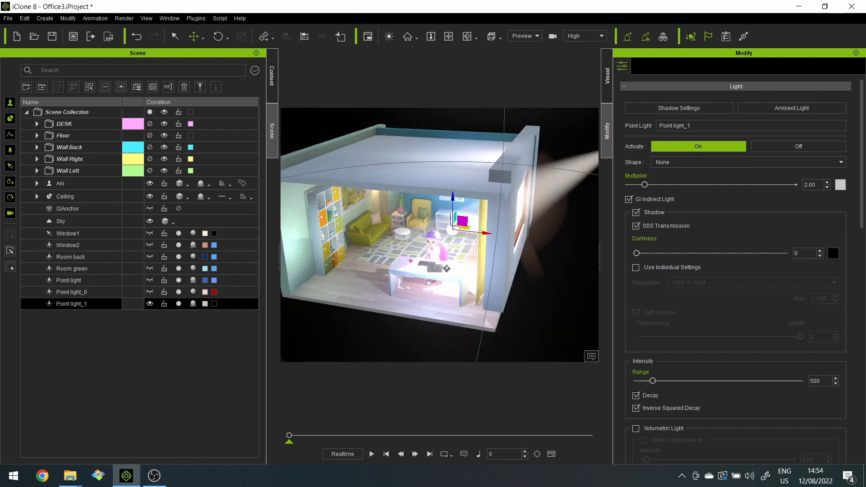
pyautogui.moveTo(645, 185); pyautogui.dragTo(633, 187)
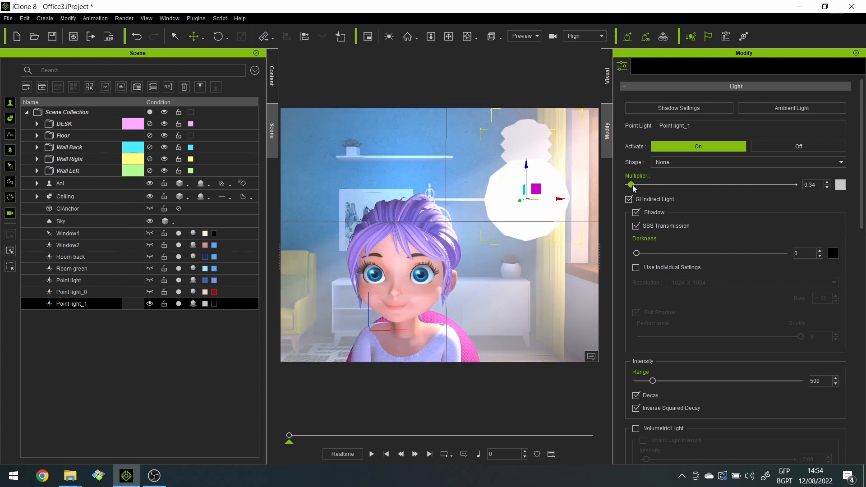
pyautogui.hotkey('ctrl', 's')
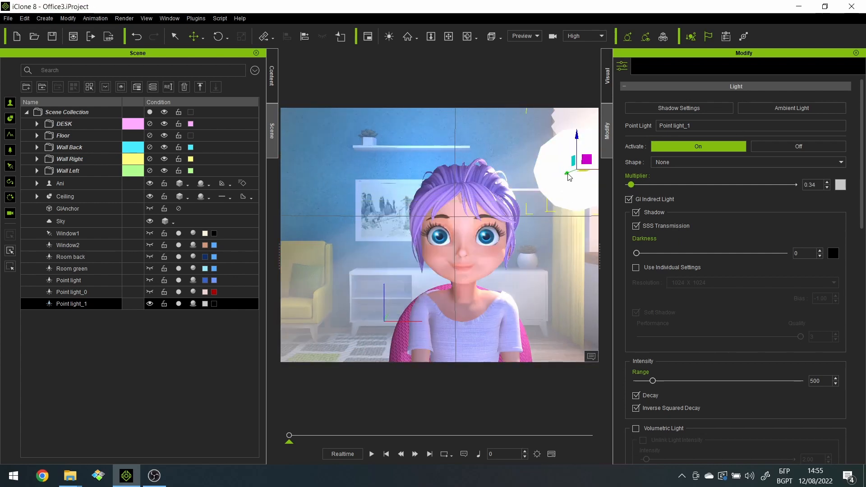
# Shift Point light_1 slightly beside the character's head and set its intensity range to 55
pyautogui.moveTo(580, 170); pyautogui.dragTo(563, 178)
pyautogui.keyDown('alt'); pyautogui.moveTo(569, 194); pyautogui.dragTo(621, 203); pyautogui.keyUp('alt')
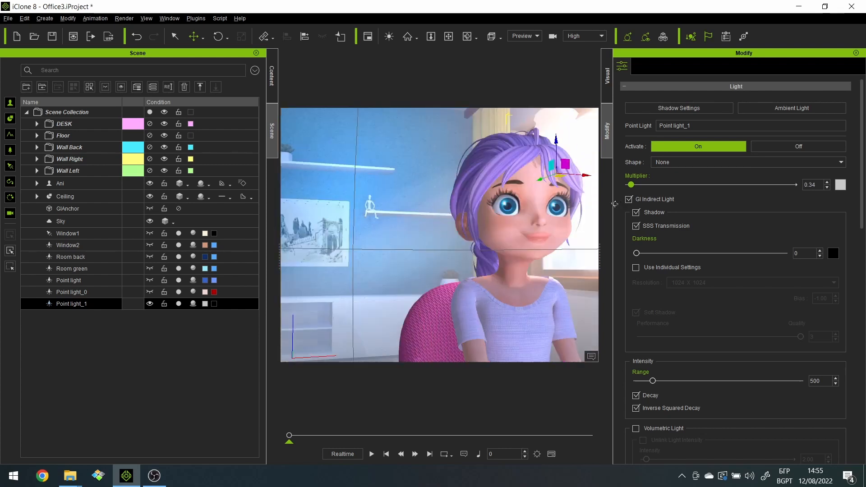
pyautogui.moveTo(653, 381); pyautogui.dragTo(636, 387)
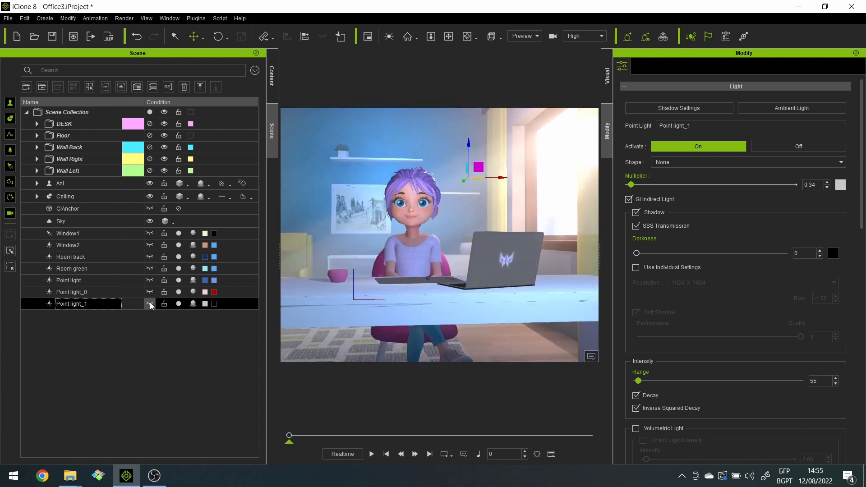
# Try a falloff power of 27 and a medium density multiplier of 631.14 for Window1's volumetric light
pyautogui.click(68, 233)
pyautogui.scroll(-5, 726, 304)
pyautogui.moveTo(747, 349); pyautogui.dragTo(680, 350)
pyautogui.moveTo(726, 305)
pyautogui.mouseDown()
pyautogui.moveTo(676, 306)
pyautogui.moveTo(794, 305)
pyautogui.moveTo(741, 305)
pyautogui.mouseUp()
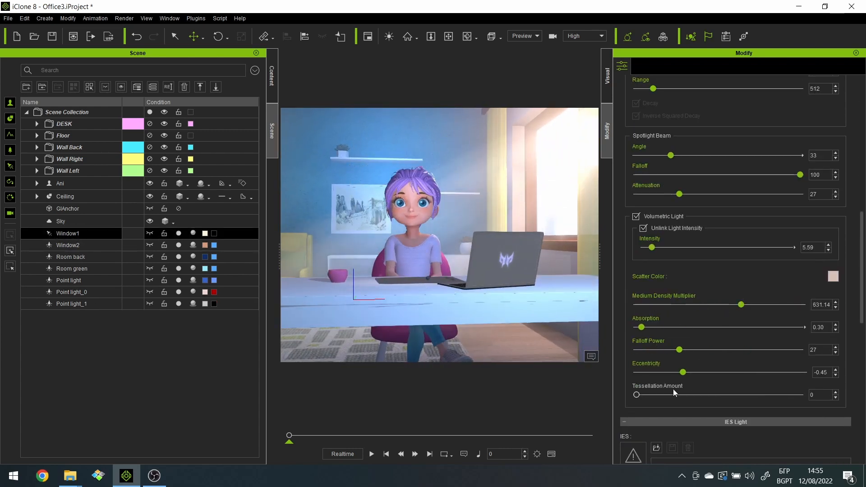
# Undo the most recent light adjustments
pyautogui.hotkey('ctrl', 'z')
pyautogui.hotkey('ctrl', 'z')
pyautogui.hotkey('ctrl', 'z')
pyautogui.hotkey('ctrl', 'z')
pyautogui.hotkey('ctrl', 'z')
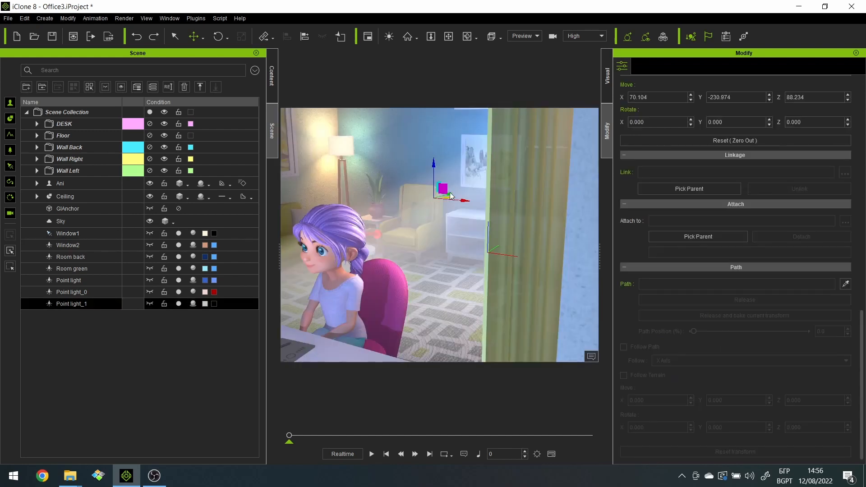
# Inspect Point light_1's effect on the character and change its light colour to a soft orange
pyautogui.keyDown('alt'); pyautogui.moveTo(437, 202); pyautogui.dragTo(271, 336); pyautogui.keyUp('alt')
pyautogui.scroll(-5, 378, 320)
pyautogui.keyDown('alt'); pyautogui.moveTo(331, 256); pyautogui.dragTo(564, 189); pyautogui.keyUp('alt')
pyautogui.scroll(6, 698, 260)
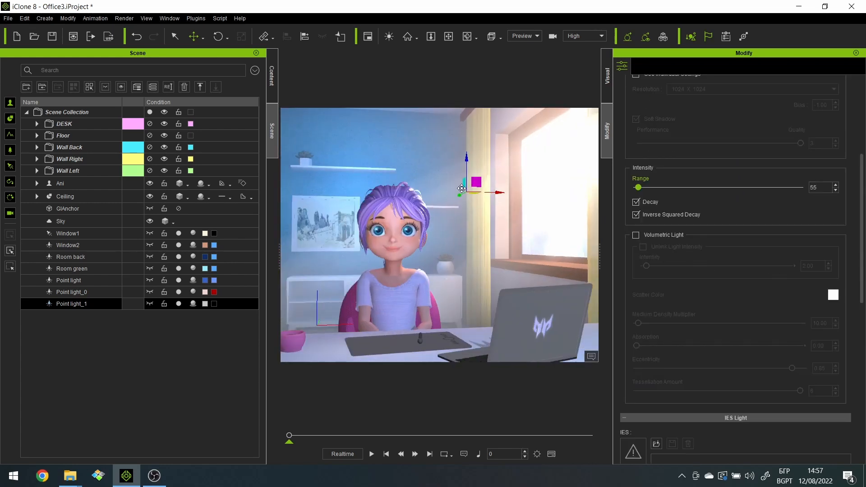
pyautogui.scroll(5, 735, 262)
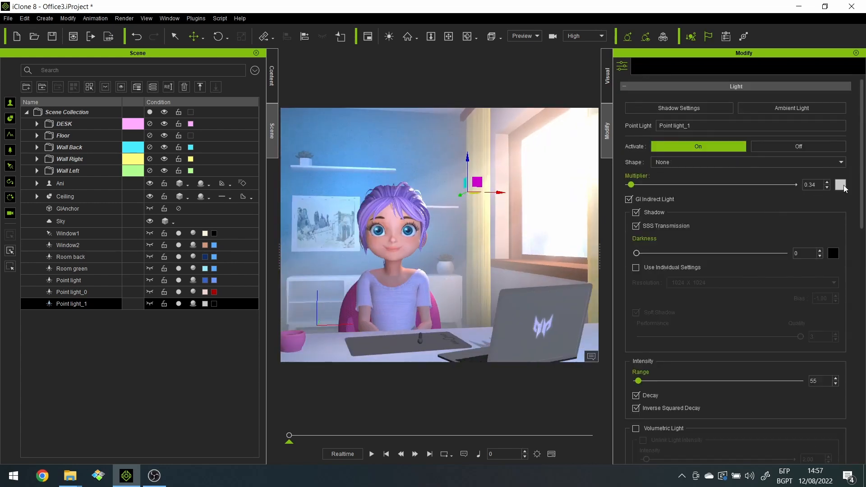
pyautogui.click(841, 184)
pyautogui.moveTo(439, 128); pyautogui.dragTo(205, 27)
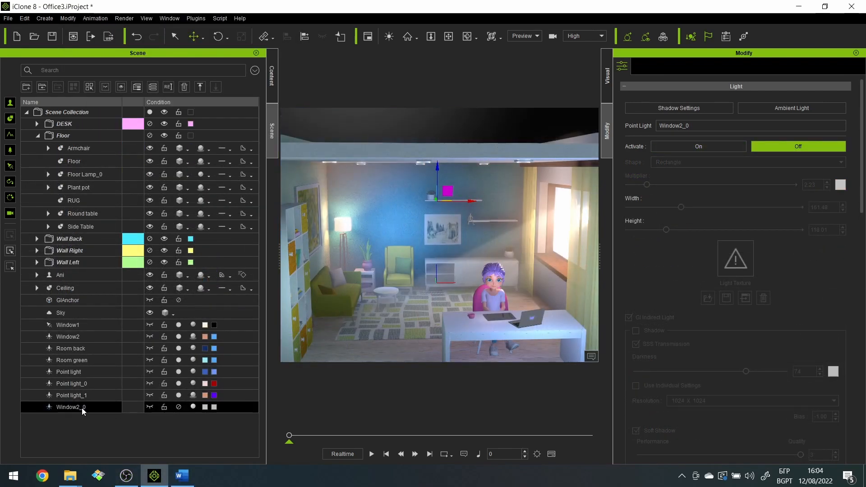
# Switch on the Window2_0 light and check the room from a different angle
pyautogui.click(178, 407)
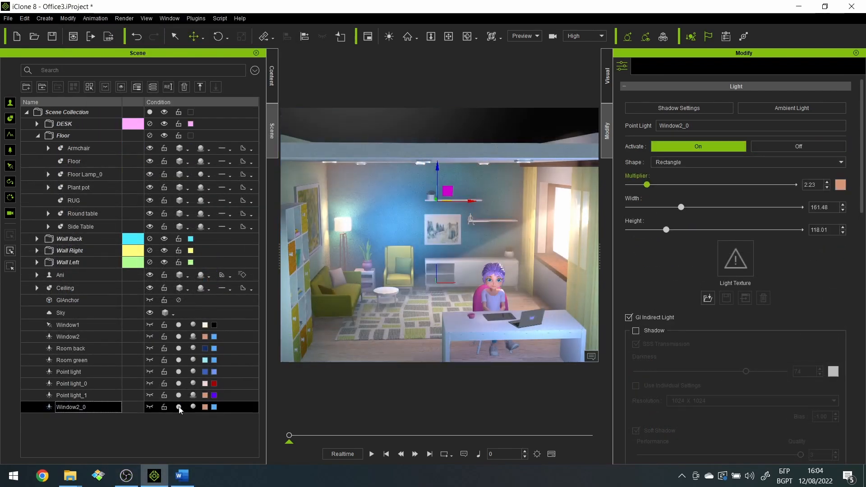
pyautogui.keyDown('alt'); pyautogui.moveTo(476, 244); pyautogui.dragTo(416, 229, button='right'); pyautogui.keyUp('alt')
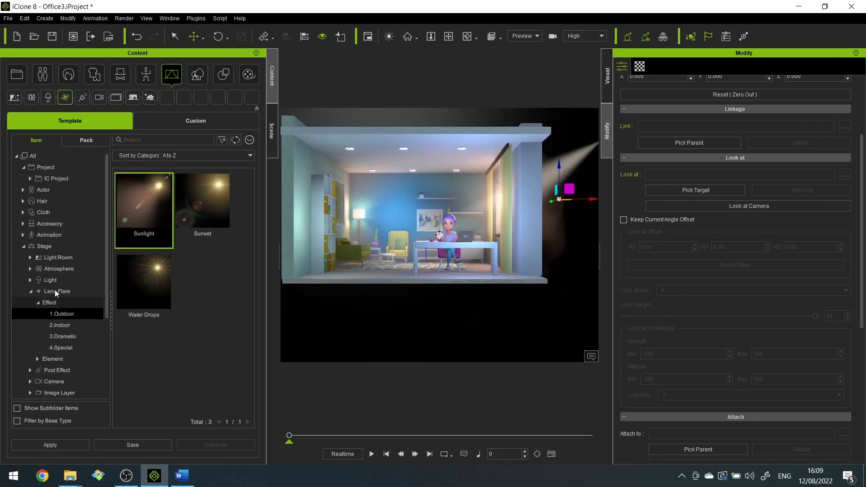
# Look through the Indoor and Outdoor lens flare effects and examine the Sunlight flare near the window
pyautogui.click(68, 324)
pyautogui.click(65, 314)
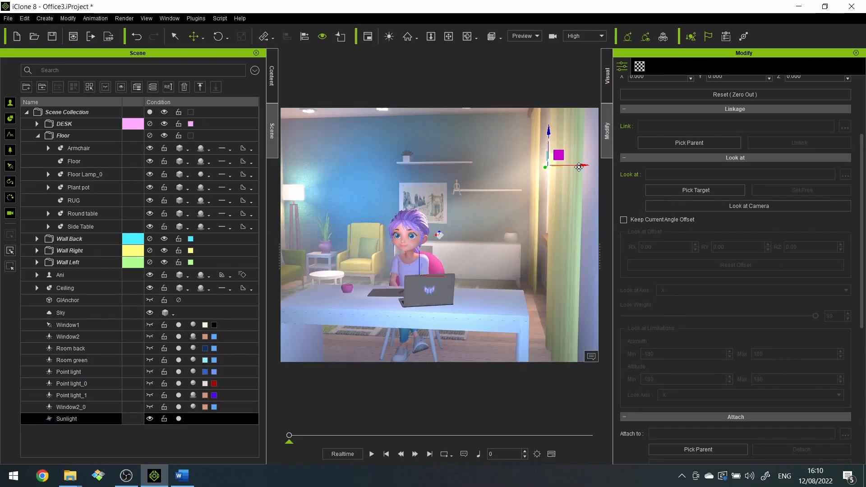
pyautogui.keyDown('alt'); pyautogui.moveTo(419, 203); pyautogui.dragTo(388, 217); pyautogui.keyUp('alt')
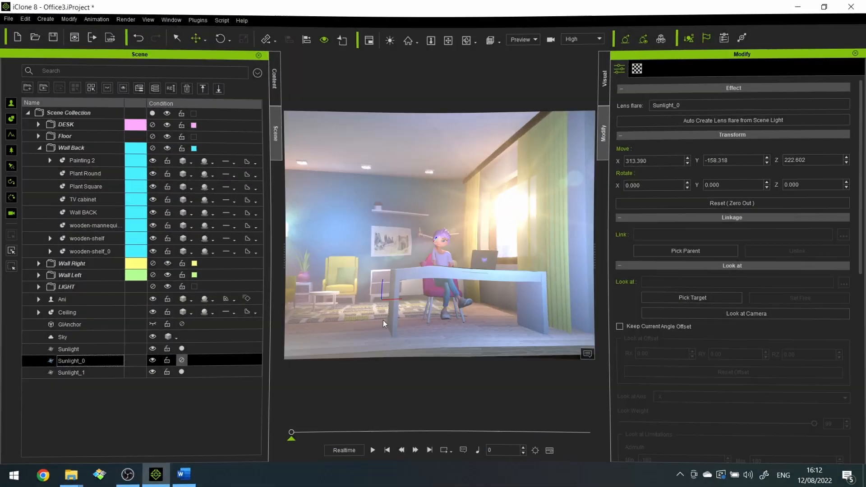
# Delete the Sunlight_0 and Sunlight_1 lens flares from the scene
pyautogui.keyDown('alt'); pyautogui.moveTo(384, 323); pyautogui.dragTo(165, 351); pyautogui.keyUp('alt')
pyautogui.keyDown('ctrl'); pyautogui.click(97, 374); pyautogui.keyUp('ctrl')
pyautogui.press('Delete')
# Open the remaining Sunlight flare's global settings, try a smaller scale and undo it
pyautogui.click(103, 351)
pyautogui.keyDown('alt'); pyautogui.moveTo(343, 293); pyautogui.dragTo(460, 282); pyautogui.keyUp('alt')
pyautogui.scroll(5, 490, 290)
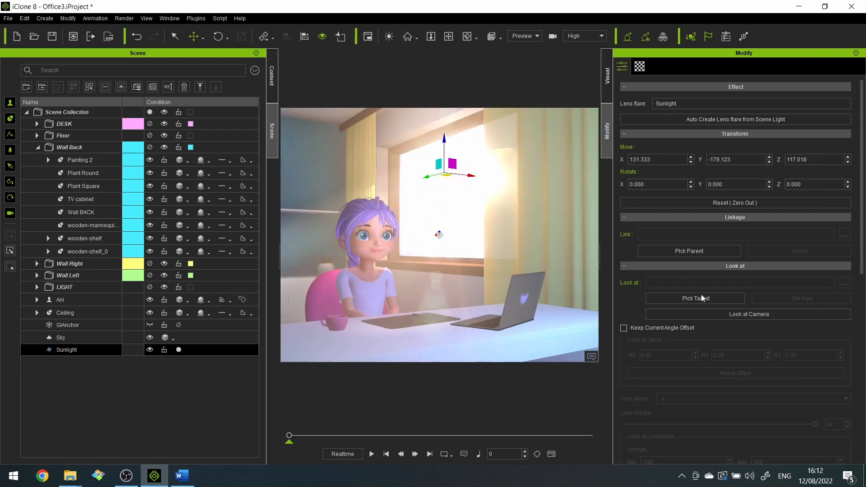
pyautogui.click(639, 66)
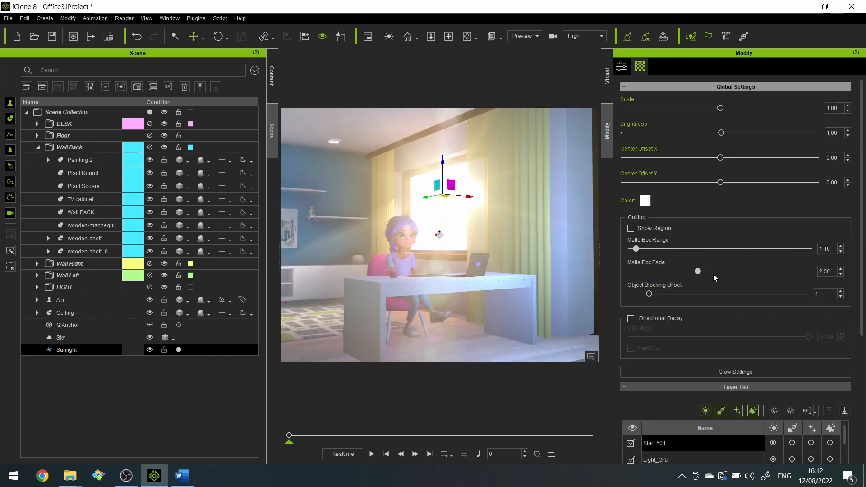
pyautogui.moveTo(720, 109); pyautogui.dragTo(691, 107)
pyautogui.hotkey('ctrl', 'z')
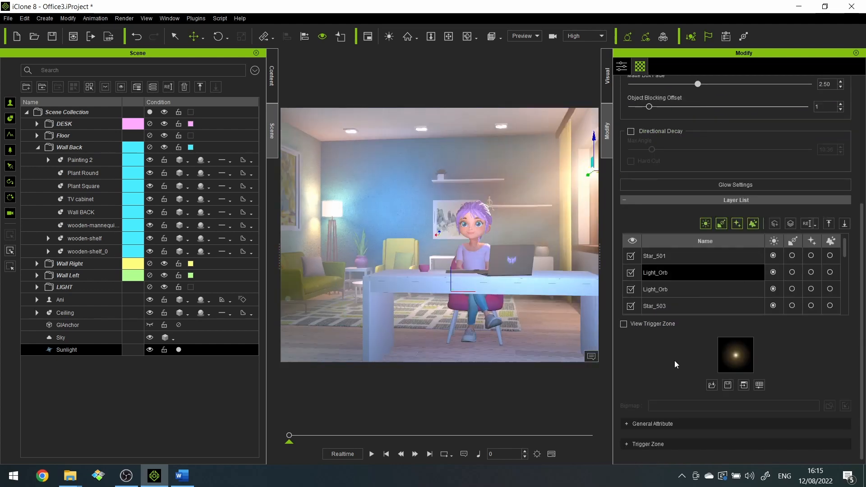
# Undo the last changes to the Sunlight flare and review the general attributes of its Light_Orb layer
pyautogui.scroll(-3, 720, 327)
pyautogui.hotkey('ctrl', 'z')
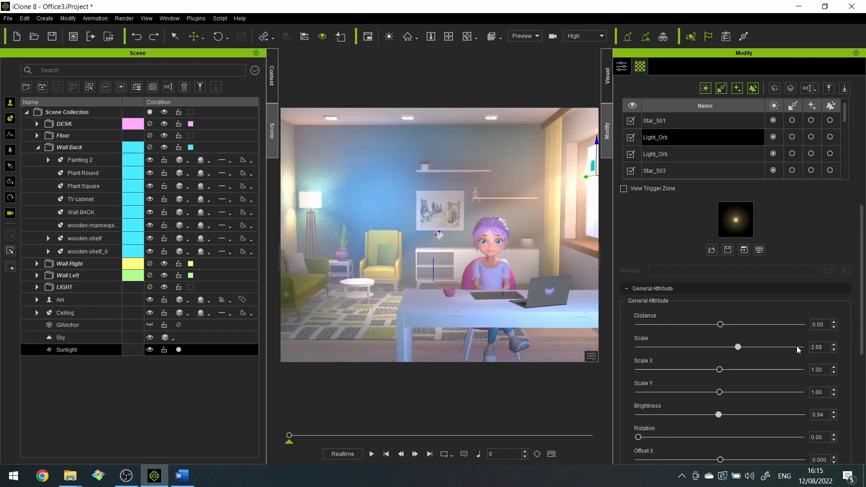
pyautogui.hotkey('ctrl', 'z')
# Browse the flare templates in the Lens Flare 200+ pack
pyautogui.scroll(-6, 700, 316)
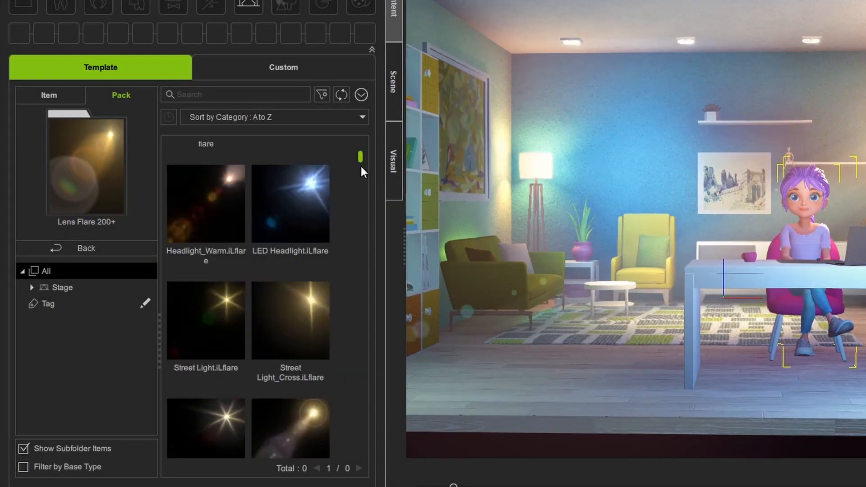
pyautogui.moveTo(361, 166); pyautogui.dragTo(354, 410)
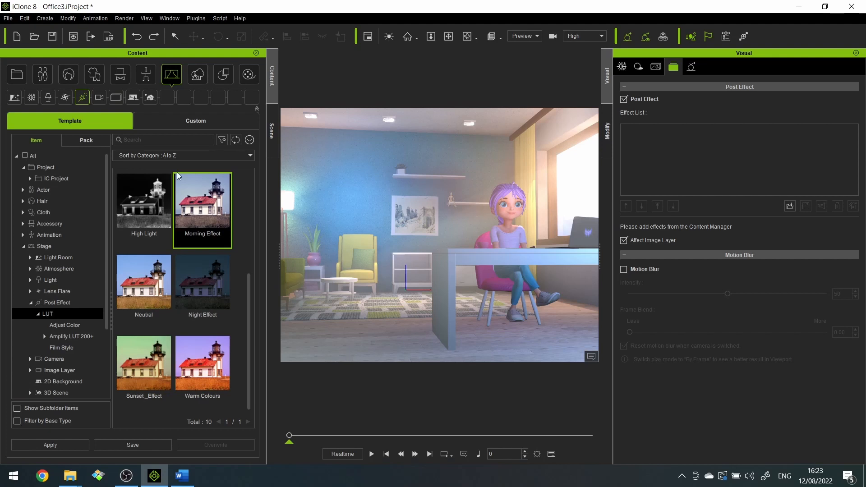
# Browse the LUT post effects and apply Morning Effect to the scene
pyautogui.scroll(3, 199, 280)
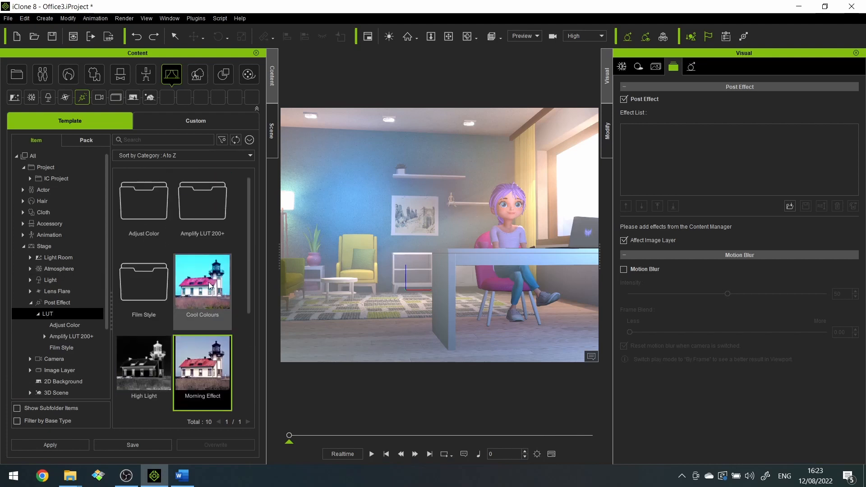
pyautogui.scroll(-3, 208, 282)
pyautogui.moveTo(451, 256); pyautogui.dragTo(434, 259, button='right')
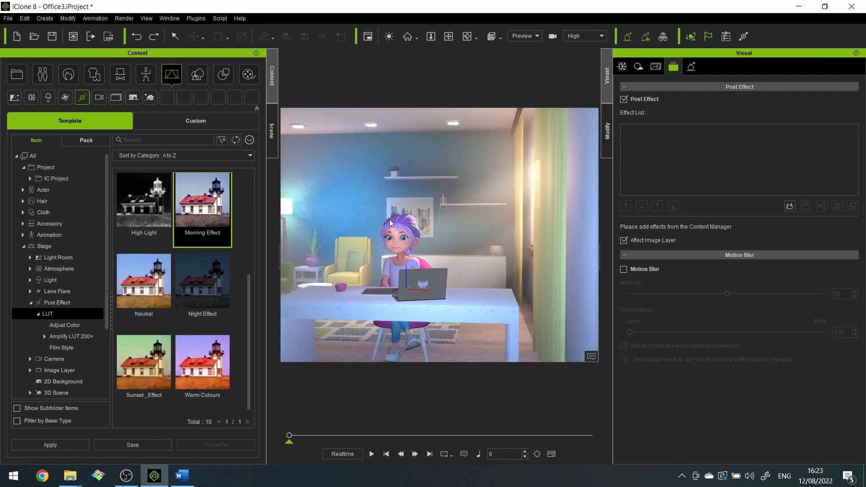
pyautogui.moveTo(401, 226); pyautogui.dragTo(401, 227)
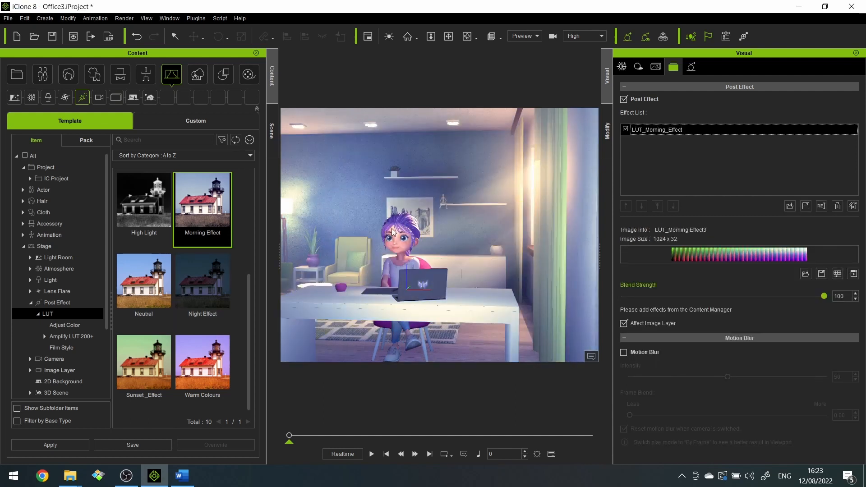
# Compare Morning Effect at blend strengths of 20 and 100 from several views, and settle on 22
pyautogui.scroll(-3, 392, 228)
pyautogui.keyDown('alt'); pyautogui.moveTo(406, 225); pyautogui.dragTo(414, 227); pyautogui.keyUp('alt')
pyautogui.keyDown('alt'); pyautogui.moveTo(413, 266); pyautogui.dragTo(485, 261, button='right'); pyautogui.keyUp('alt')
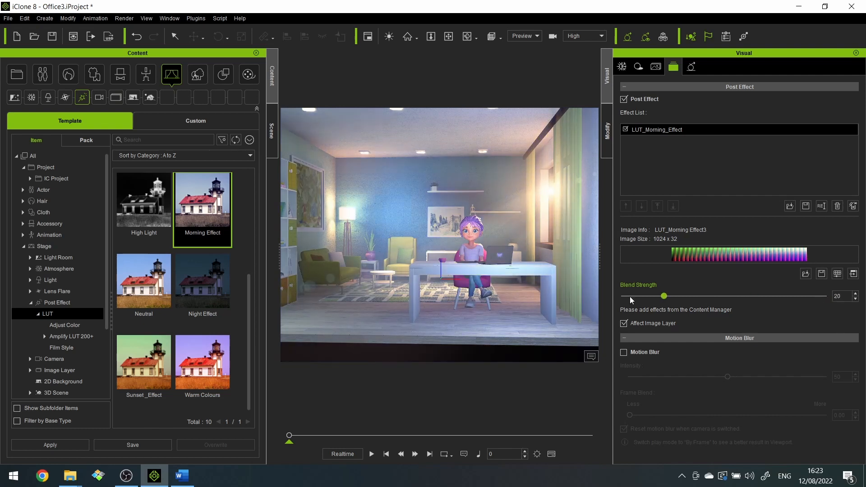
pyautogui.moveTo(842, 293); pyautogui.dragTo(860, 293)
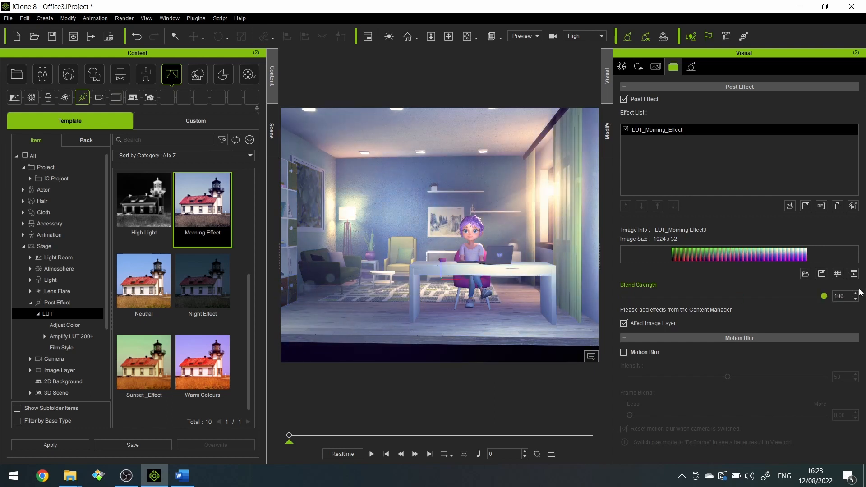
pyautogui.scroll(3, 452, 245)
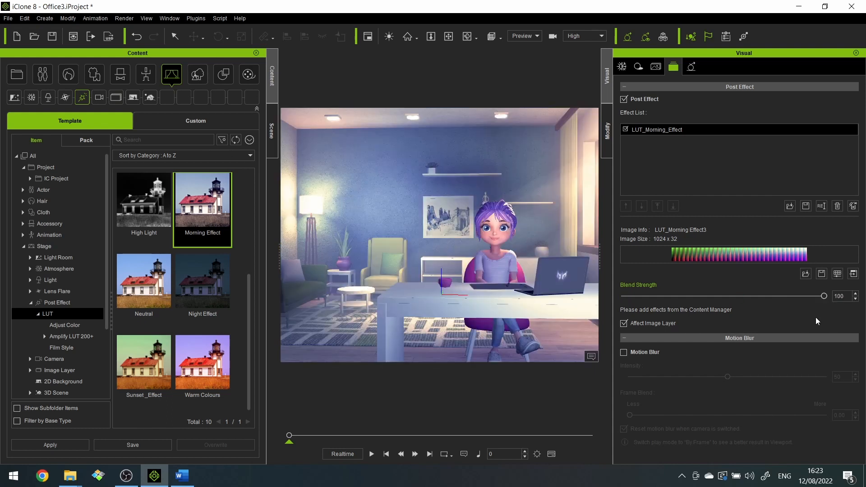
pyautogui.moveTo(769, 292); pyautogui.dragTo(669, 281)
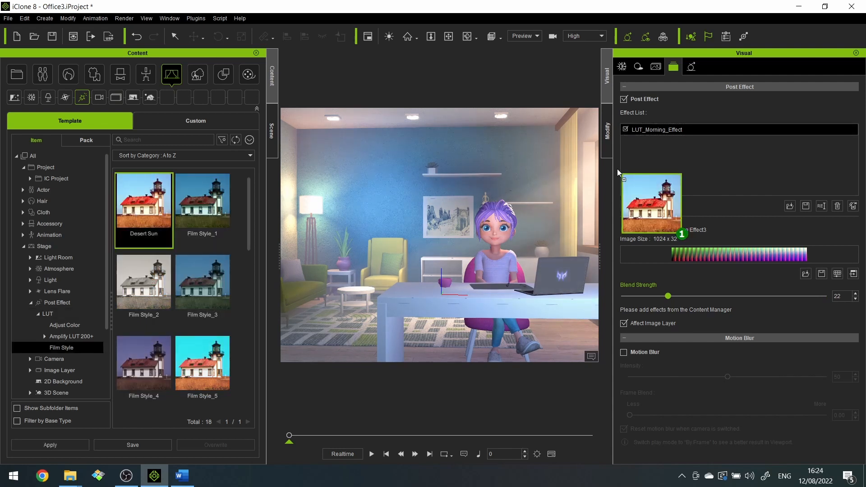
# Add the Desert Sun film-style LUT to the scene and check the look of the room
pyautogui.moveTo(618, 173); pyautogui.dragTo(544, 226)
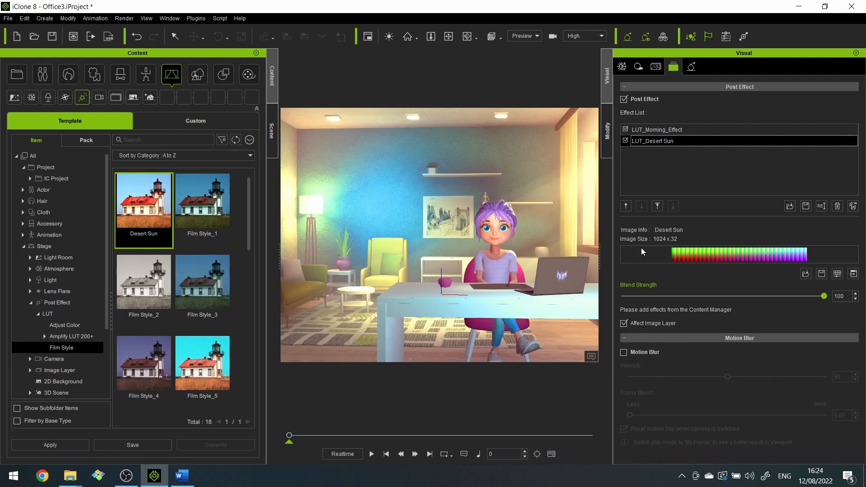
pyautogui.scroll(-3, 405, 244)
pyautogui.scroll(2, 405, 243)
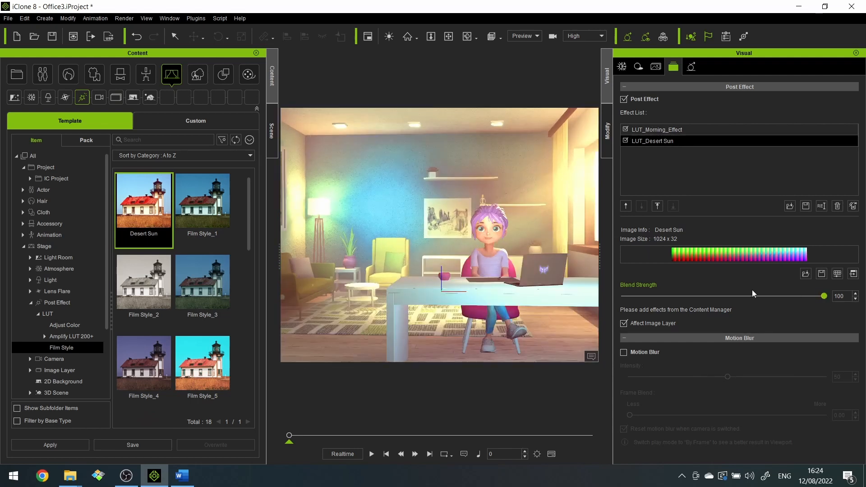
# Set the Desert Sun LUT's blend strength to 33 and compare the room with the effect off and on
pyautogui.moveTo(752, 295); pyautogui.dragTo(690, 296)
pyautogui.moveTo(439, 235); pyautogui.dragTo(618, 325, button='right')
pyautogui.click(626, 140)
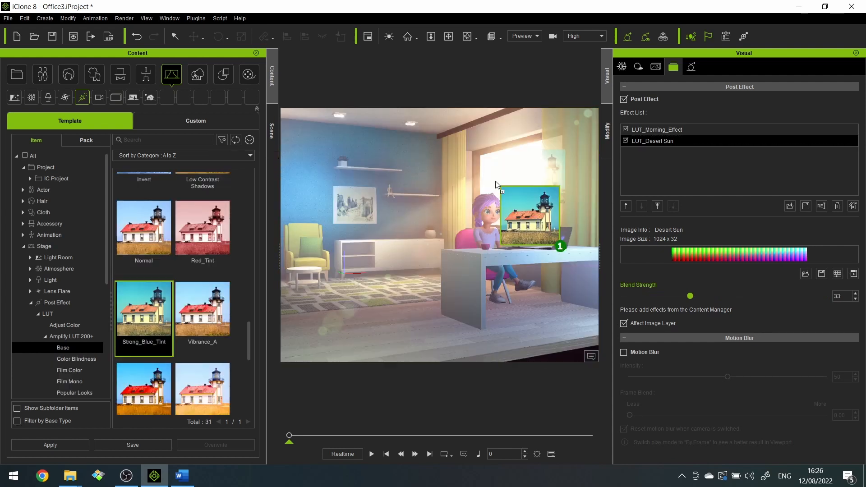
# Add the Strong_Blue_Tint LUT, reduce its blend strength to 14, and compare the room with post effects off and on
pyautogui.moveTo(496, 185); pyautogui.dragTo(496, 186)
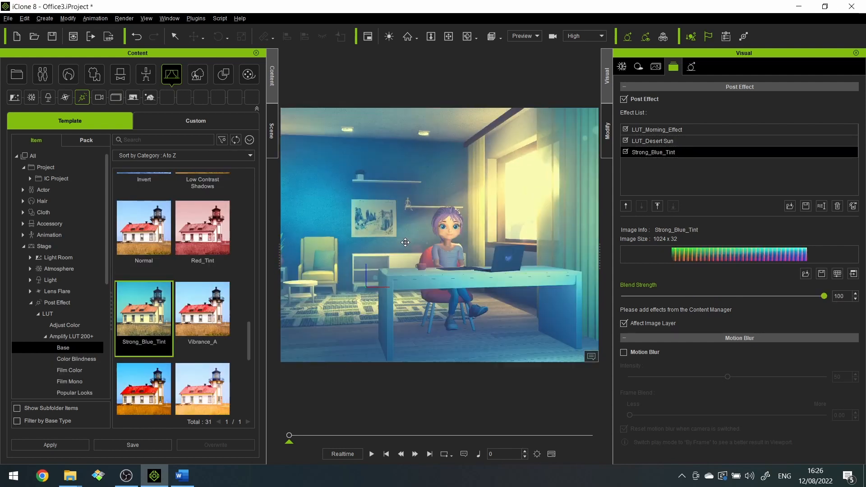
pyautogui.moveTo(825, 296); pyautogui.dragTo(701, 296)
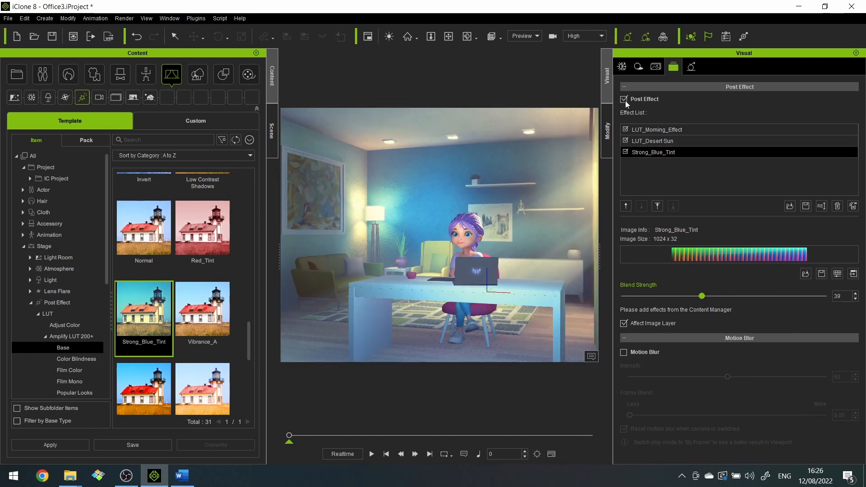
pyautogui.click(623, 100)
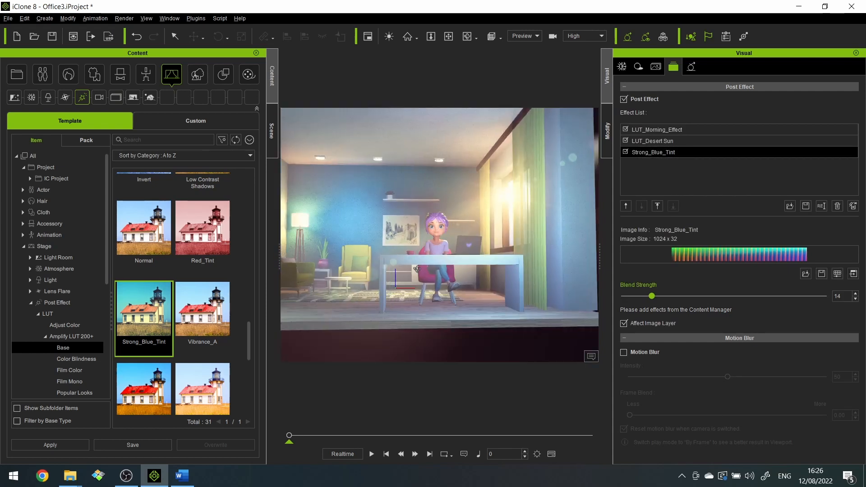
# Add the Vibrance_B LUT to the scene and set its blend strength to 17
pyautogui.scroll(-1, 181, 316)
pyautogui.moveTo(144, 361); pyautogui.dragTo(507, 213)
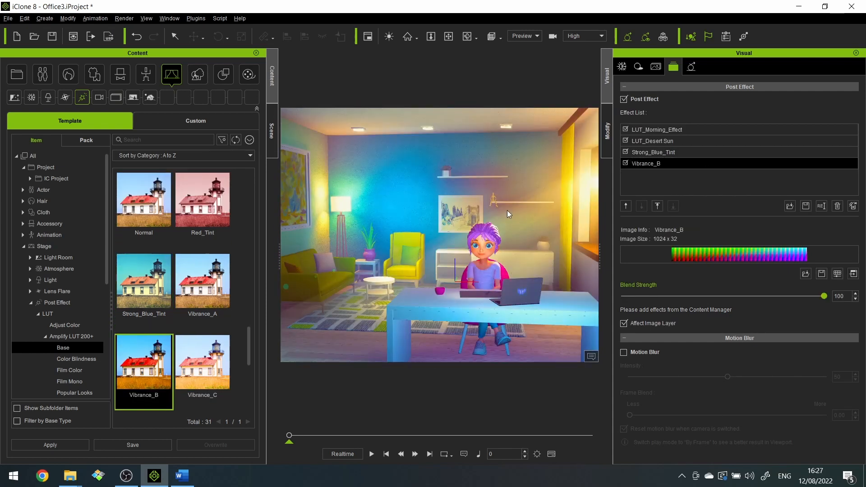
pyautogui.moveTo(824, 298); pyautogui.dragTo(640, 294)
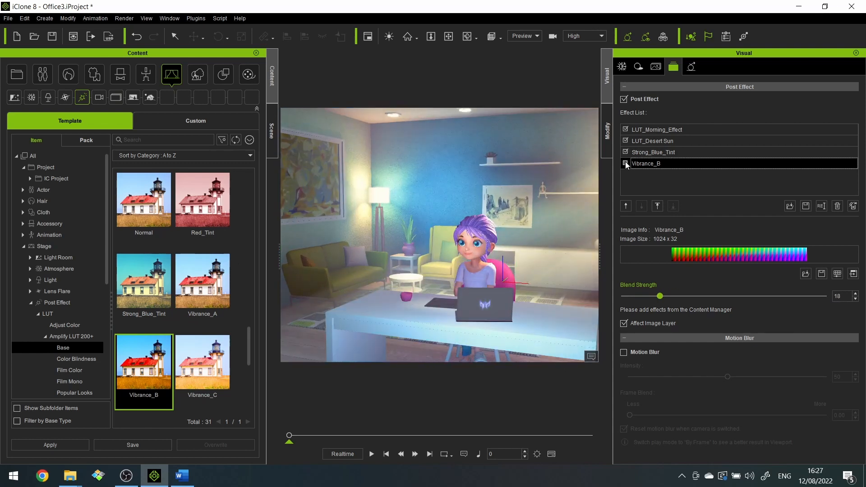
pyautogui.moveTo(663, 298); pyautogui.dragTo(665, 299)
pyautogui.keyDown('alt'); pyautogui.moveTo(496, 253); pyautogui.dragTo(462, 284, button='right'); pyautogui.keyUp('alt')
pyautogui.moveTo(662, 297); pyautogui.dragTo(657, 298)
# Compare the room with all post effects disabled and enabled from different camera angles
pyautogui.click(624, 99)
pyautogui.keyDown('alt'); pyautogui.moveTo(483, 189); pyautogui.dragTo(431, 185); pyautogui.keyUp('alt')
pyautogui.click(624, 98)
pyautogui.keyDown('alt'); pyautogui.moveTo(487, 253); pyautogui.dragTo(459, 302, button='right'); pyautogui.keyUp('alt')
# Try the Warm_M LUT and Blockbuster 6 at a blend strength of 18, and remove both from the effects
pyautogui.scroll(-1, 158, 370)
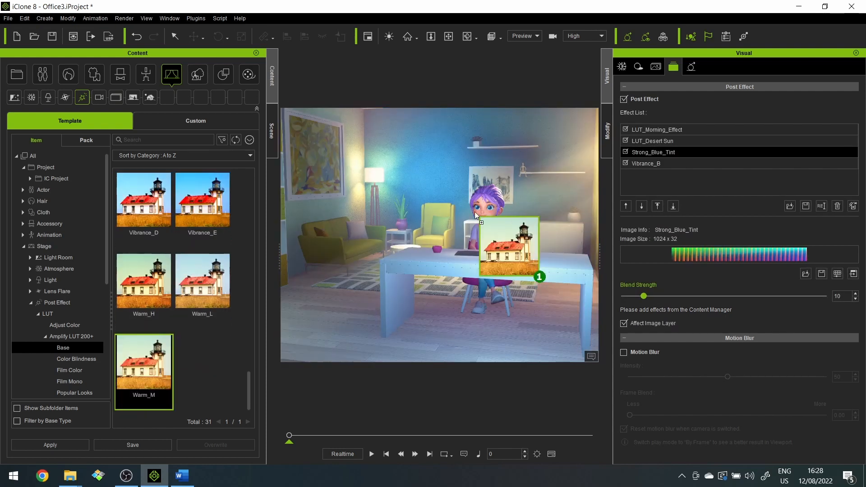
pyautogui.moveTo(476, 215); pyautogui.dragTo(478, 216)
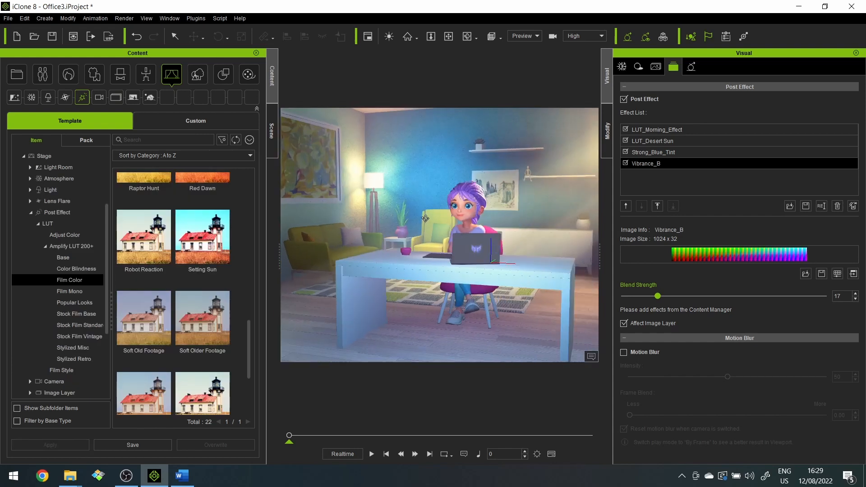
pyautogui.scroll(-1, 245, 386)
pyautogui.moveTo(209, 353); pyautogui.dragTo(421, 286)
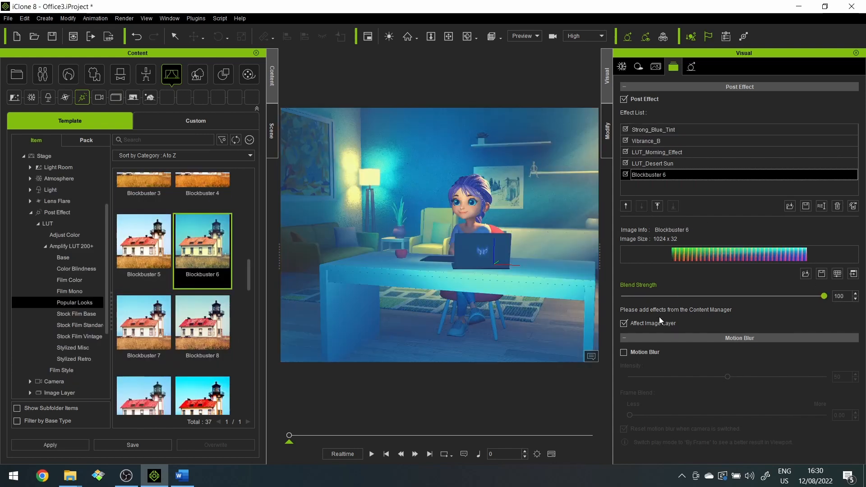
pyautogui.moveTo(659, 316); pyautogui.dragTo(659, 290)
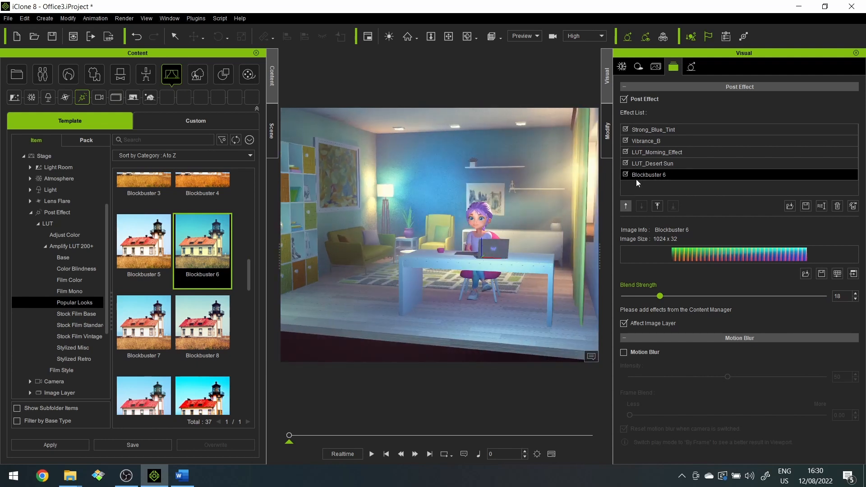
pyautogui.click(839, 208)
# Try the Chocolatier LUT at a blend strength of 15 and remove it from the effects
pyautogui.scroll(-3, 201, 305)
pyautogui.moveTo(201, 305); pyautogui.dragTo(428, 311)
pyautogui.click(623, 296)
pyautogui.click(654, 298)
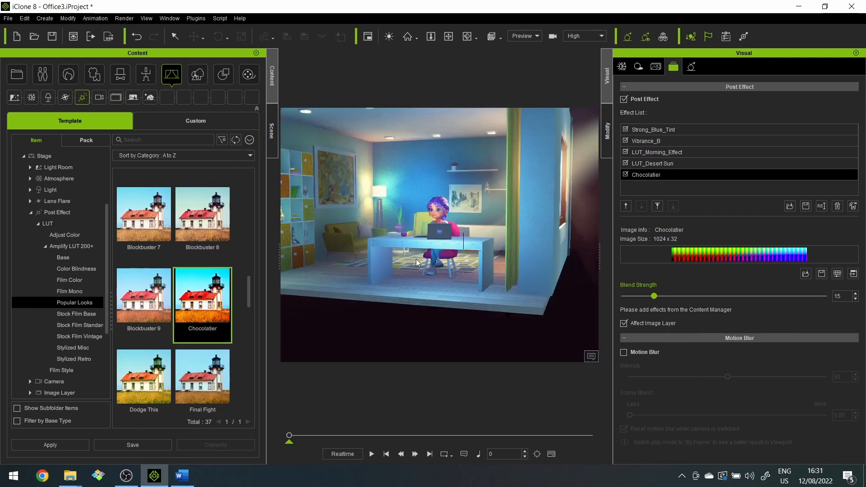
pyautogui.press('Delete')
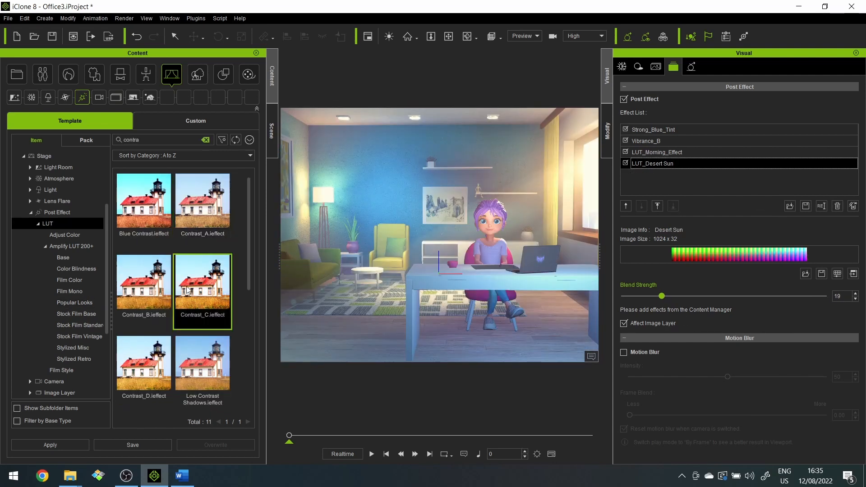
# Add the Contrast_C LUT to the scene and set its blend strength to 27
pyautogui.moveTo(189, 290); pyautogui.dragTo(622, 337)
pyautogui.moveTo(721, 294); pyautogui.dragTo(677, 296)
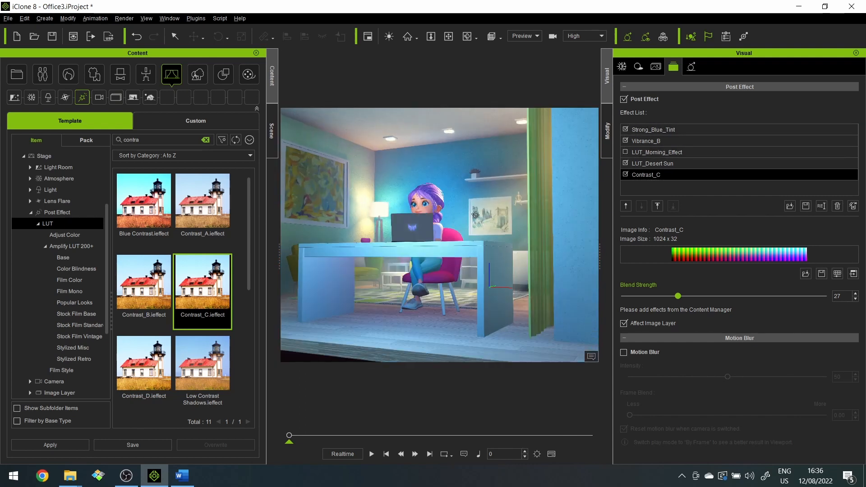
pyautogui.moveTo(452, 210); pyautogui.dragTo(568, 190, button='right')
# Lower the Strong_Blue_Tint blend strength to 11 and compare the room with post effects off and on
pyautogui.click(681, 130)
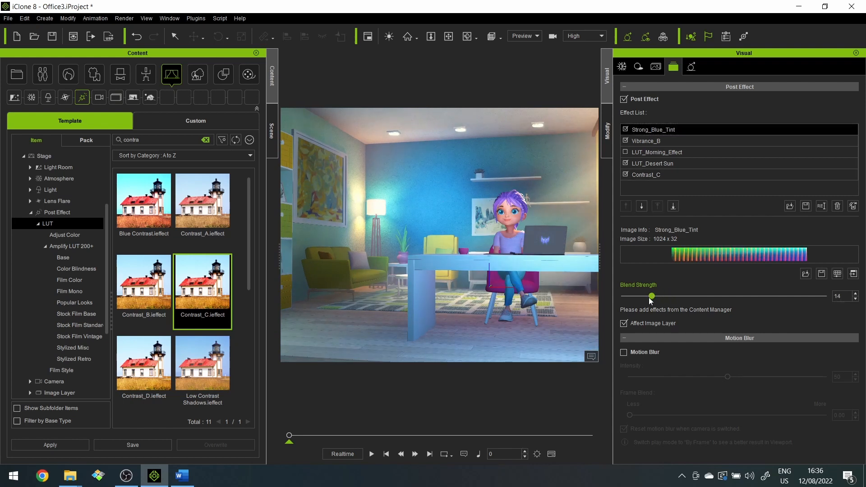
pyautogui.click(625, 100)
pyautogui.moveTo(465, 201); pyautogui.dragTo(491, 215, button='right')
pyautogui.click(625, 100)
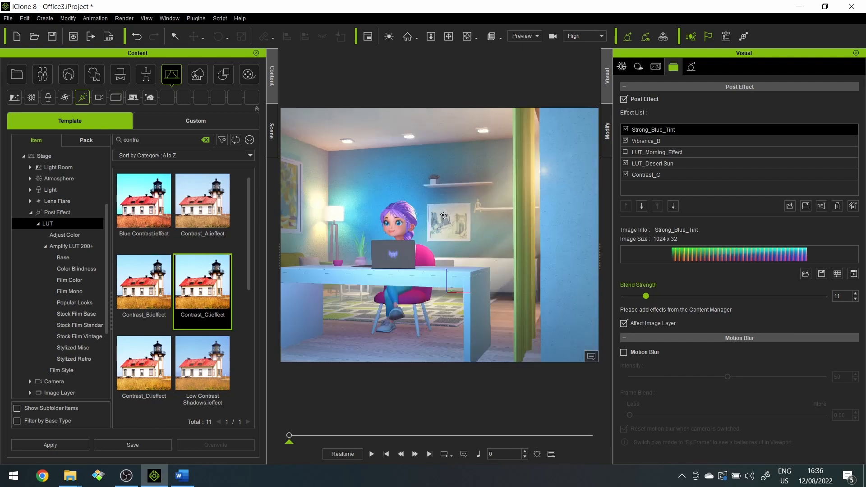
# Check the graded office against the ungraded one from several views by toggling all post effects
pyautogui.click(624, 100)
pyautogui.click(624, 99)
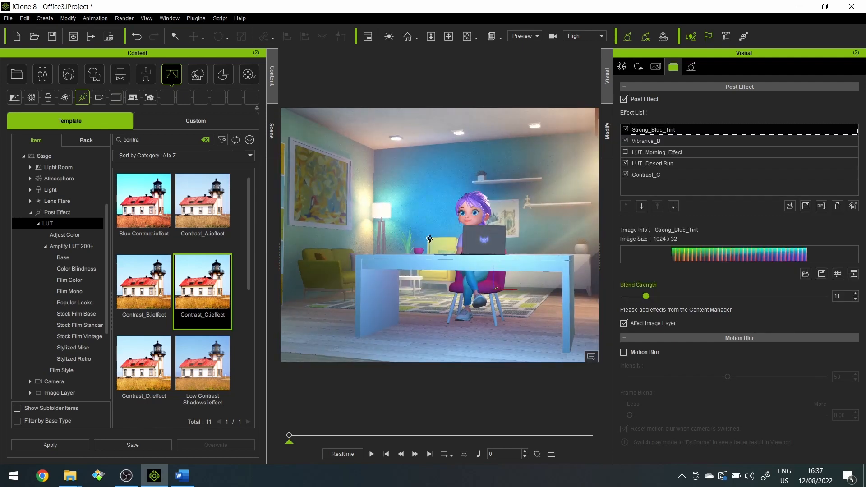
pyautogui.moveTo(481, 223); pyautogui.dragTo(457, 219, button='middle')
pyautogui.click(626, 98)
pyautogui.click(625, 99)
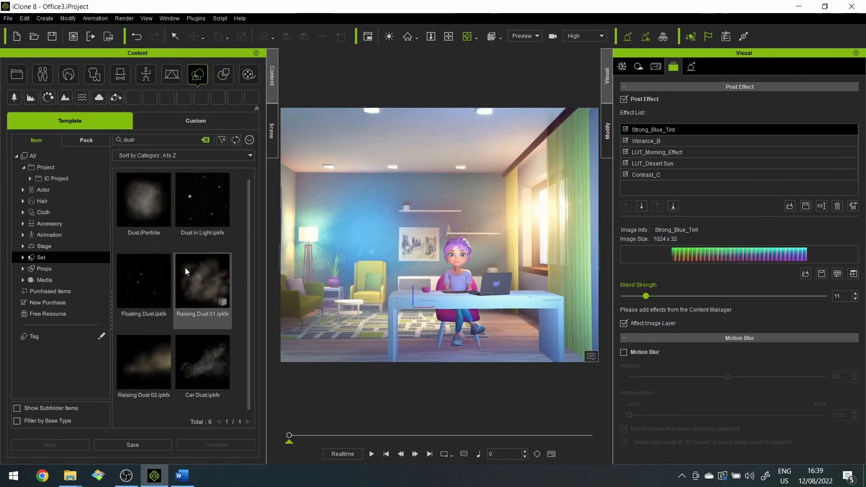
# Add the Dust in Light particle effect to the office near the desk
pyautogui.moveTo(202, 201); pyautogui.dragTo(480, 328)
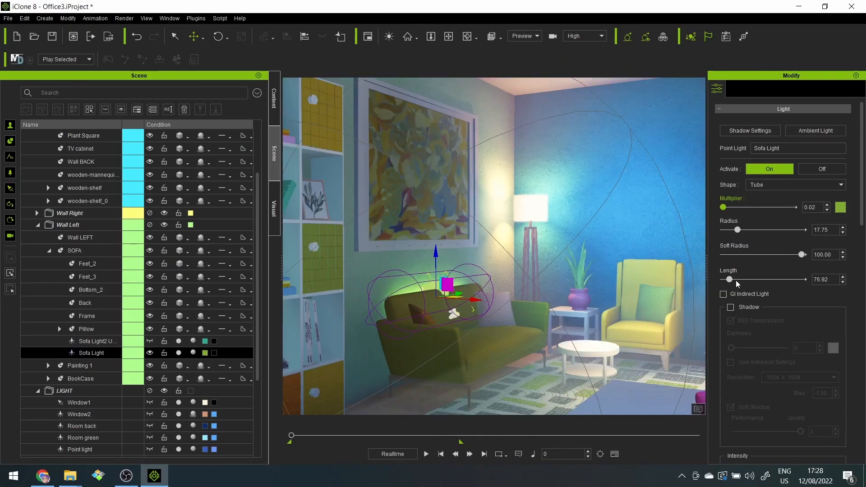
# Review the settings of the two sofa tube lights, Sofa Light and Sofa Light2 Under, and their effect on the room
pyautogui.click(100, 341)
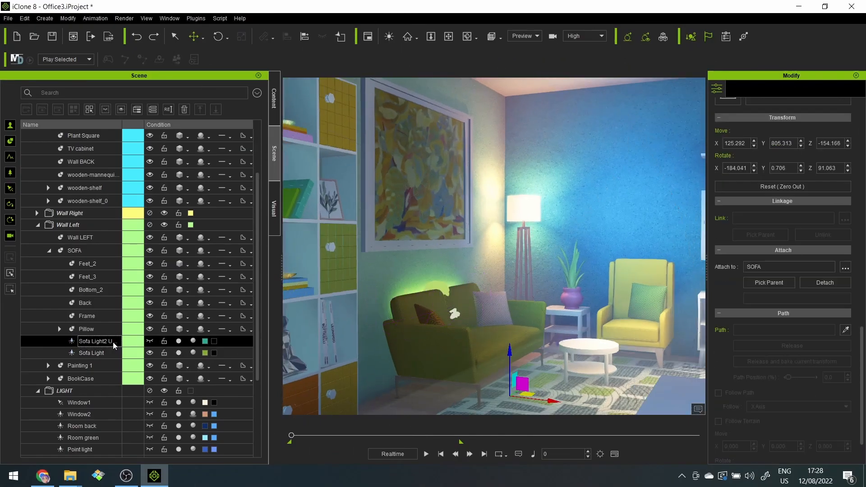
pyautogui.scroll(10, 755, 169)
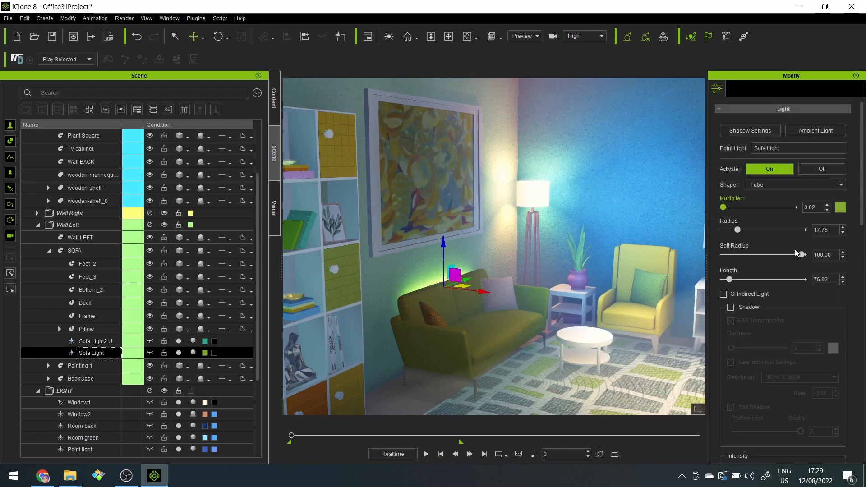
pyautogui.press('Up')
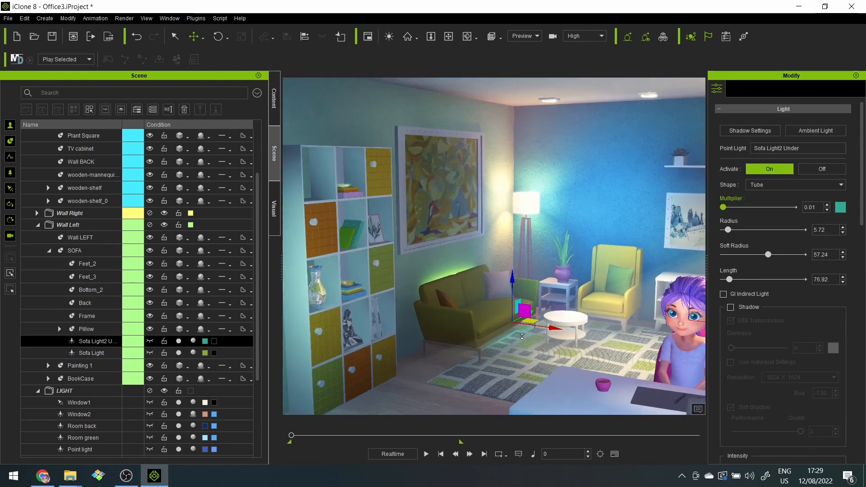
pyautogui.press('Down')
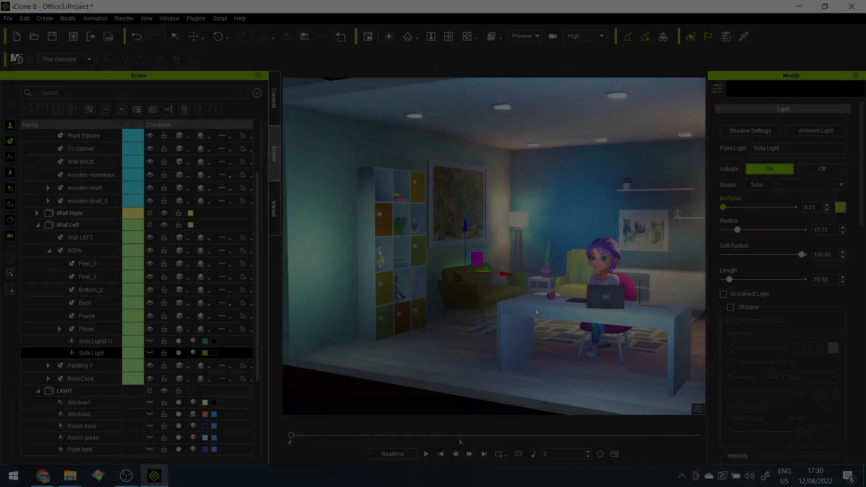